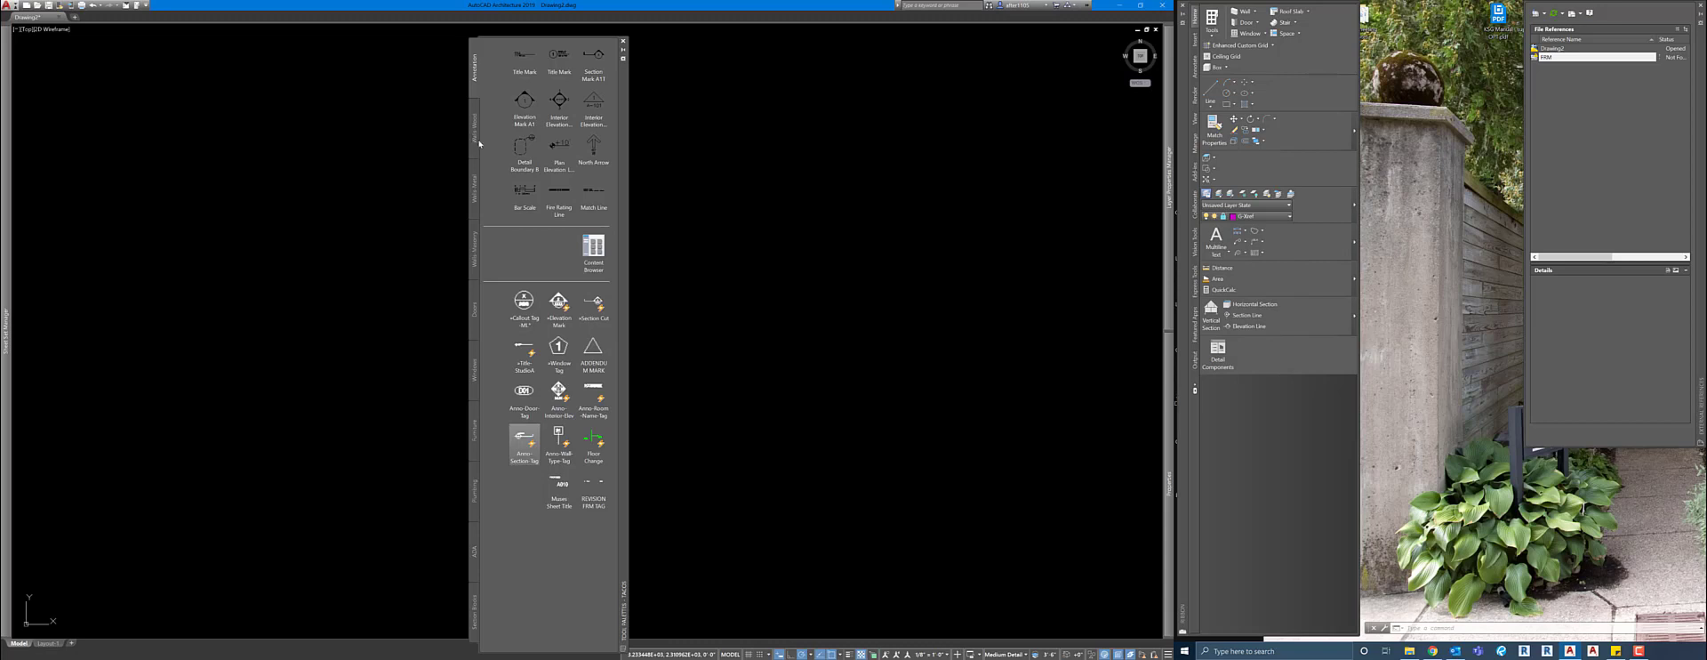
Look through the tool palettes' categories and review the full list of tools in the Plumbing palette
left_click(476, 129)
left_click(476, 189)
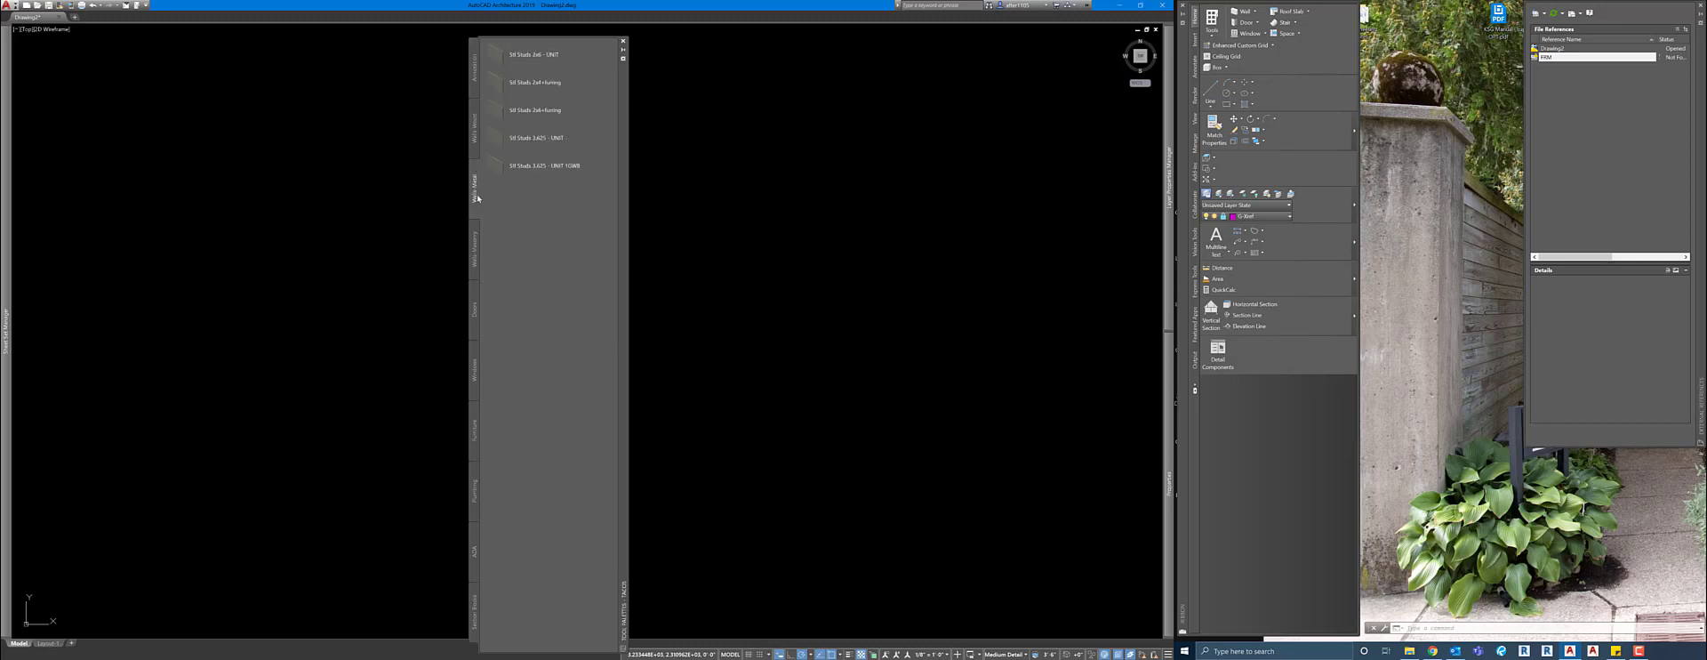
left_click(473, 302)
left_click(475, 373)
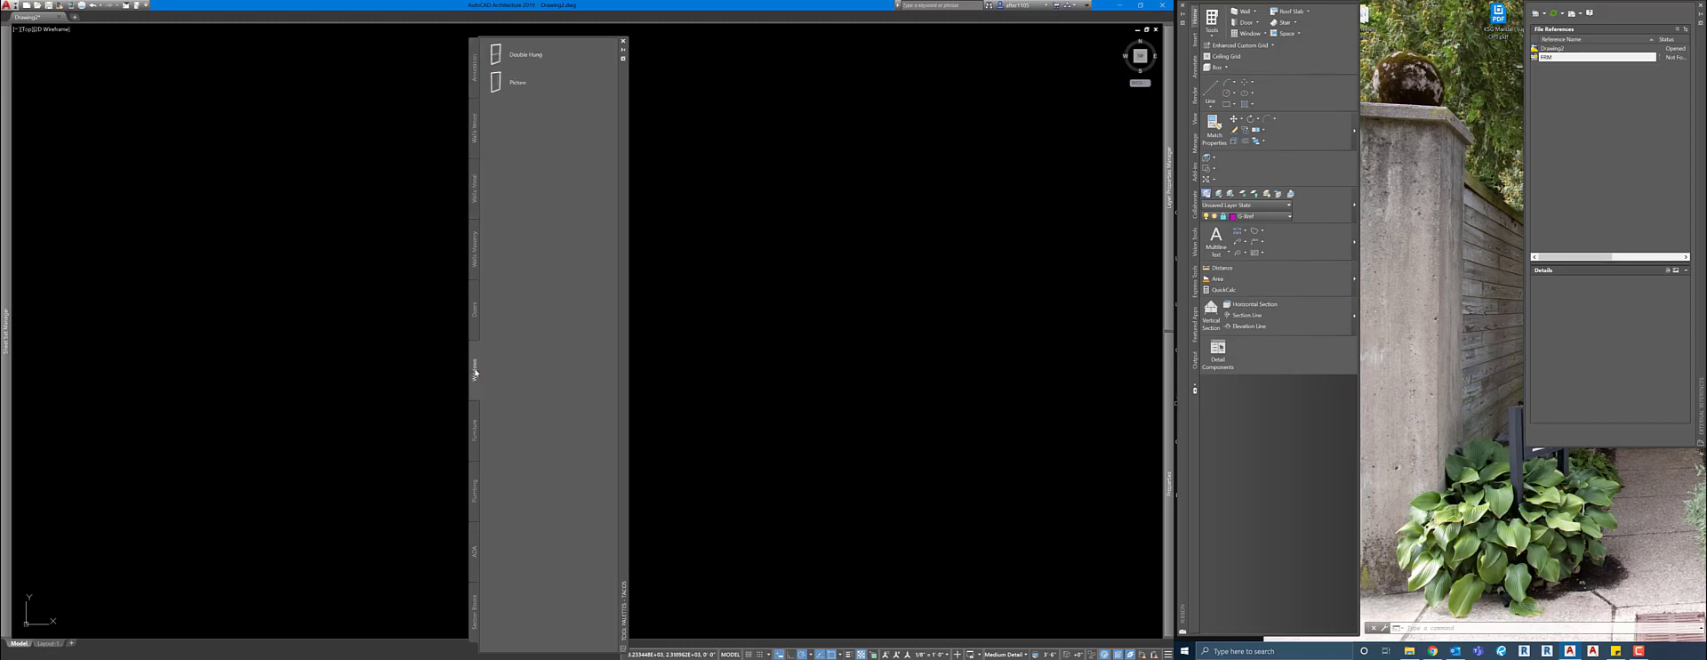
left_click(473, 422)
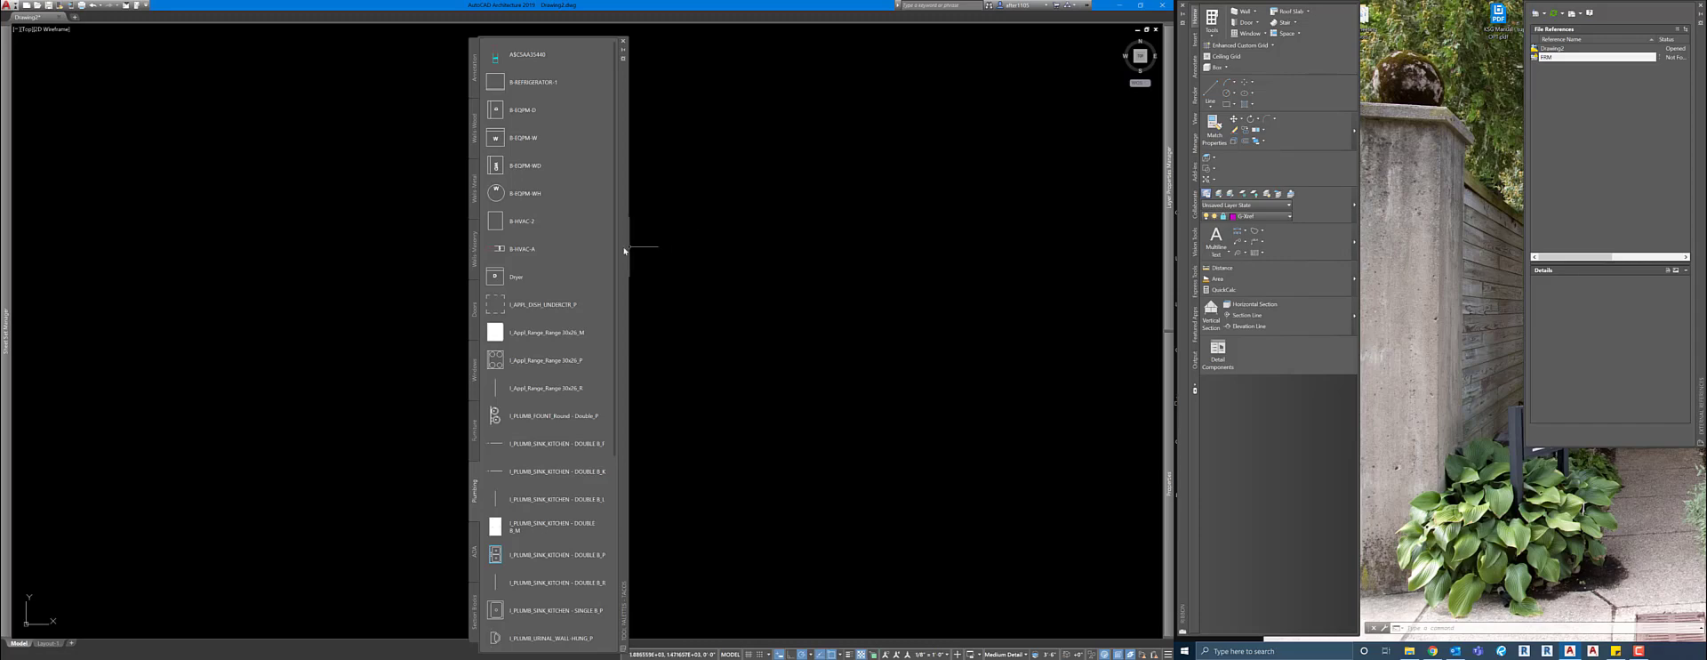
scroll(572, 268, "down", 5)
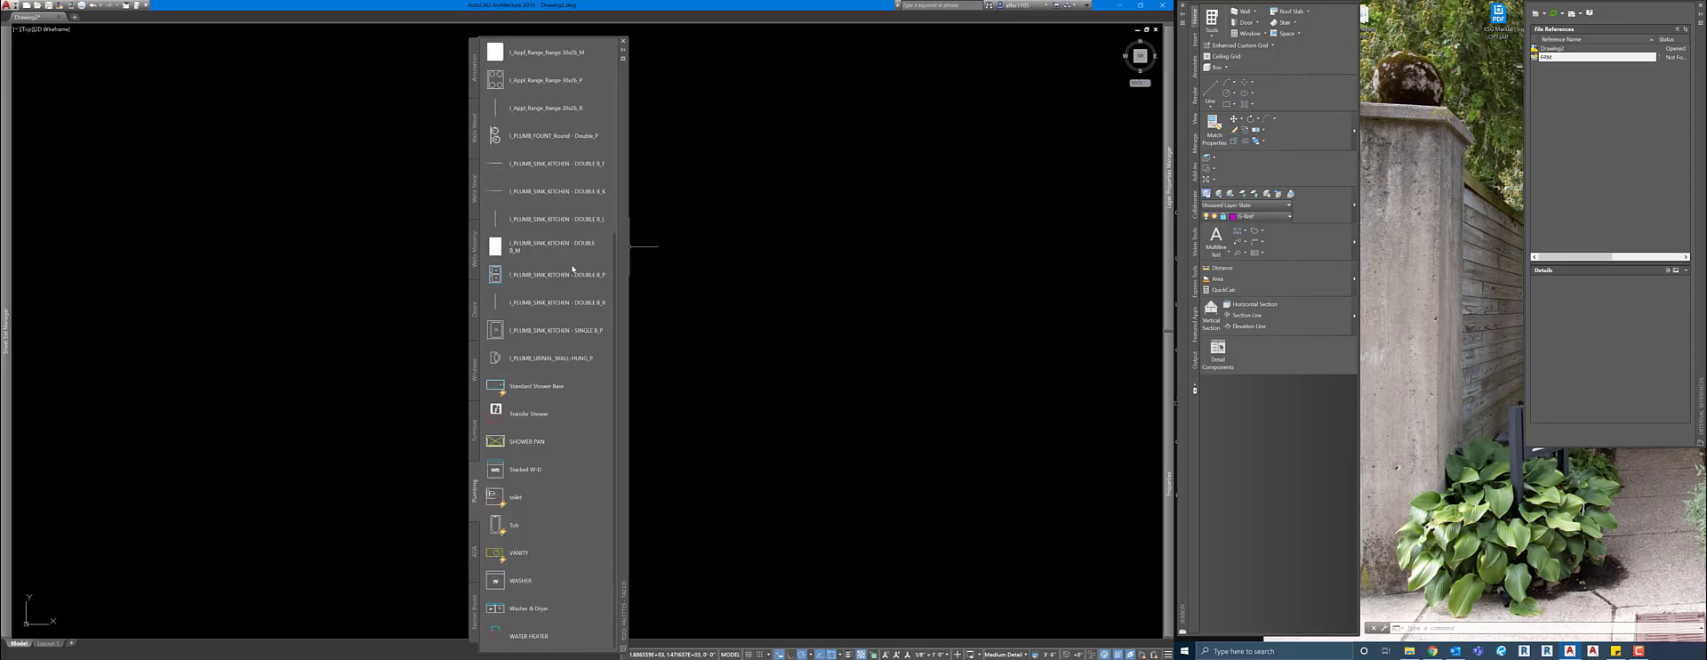
scroll(572, 269, "up", 5)
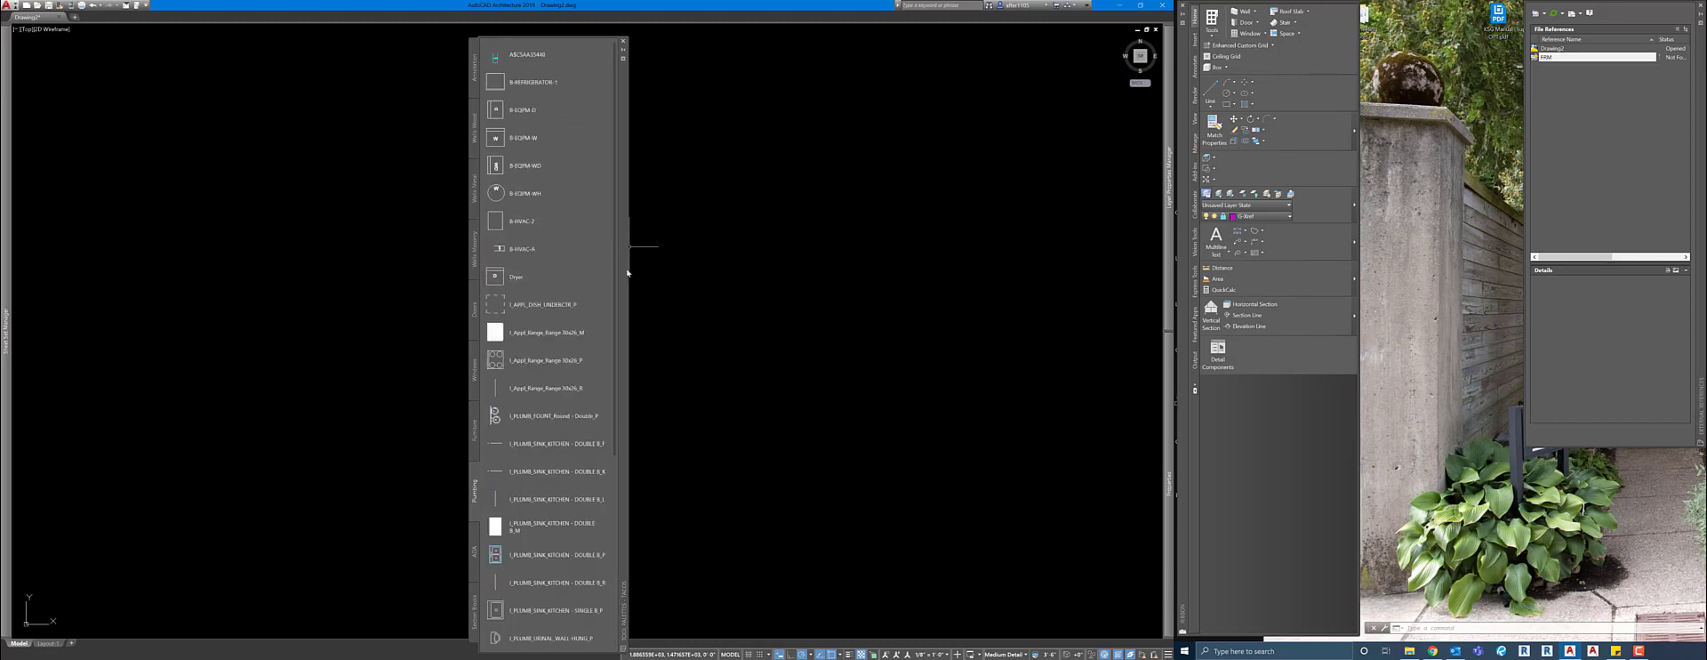
Move the tool palettes to the second monitor and open the Content Browser from the annotation palette, placing its window mid-drawing
mouse_move(627, 272)
left_mouse_down()
mouse_move(667, 309)
mouse_move(667, 248)
mouse_move(665, 263)
mouse_move(1260, 293)
mouse_move(1516, 236)
left_mouse_up()
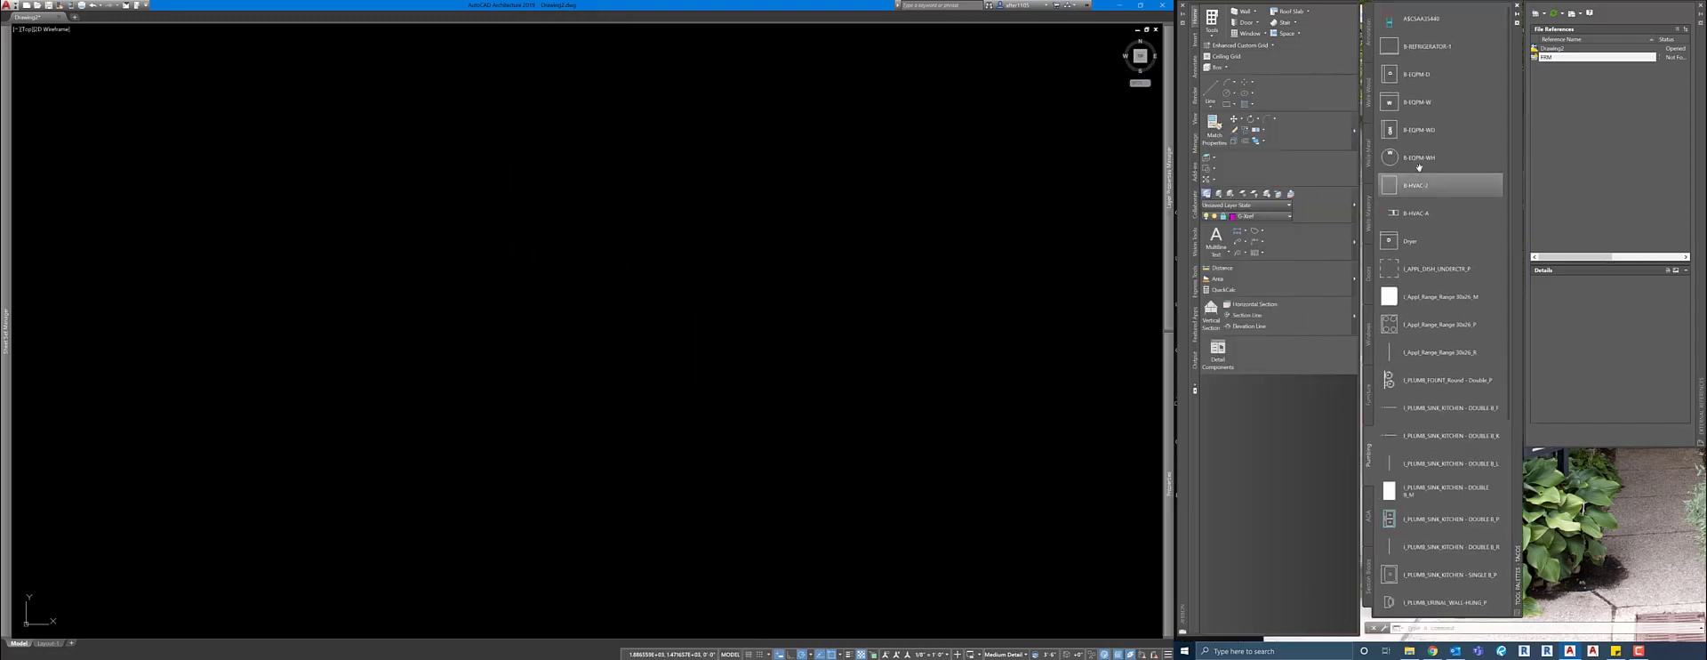
left_click(1368, 32)
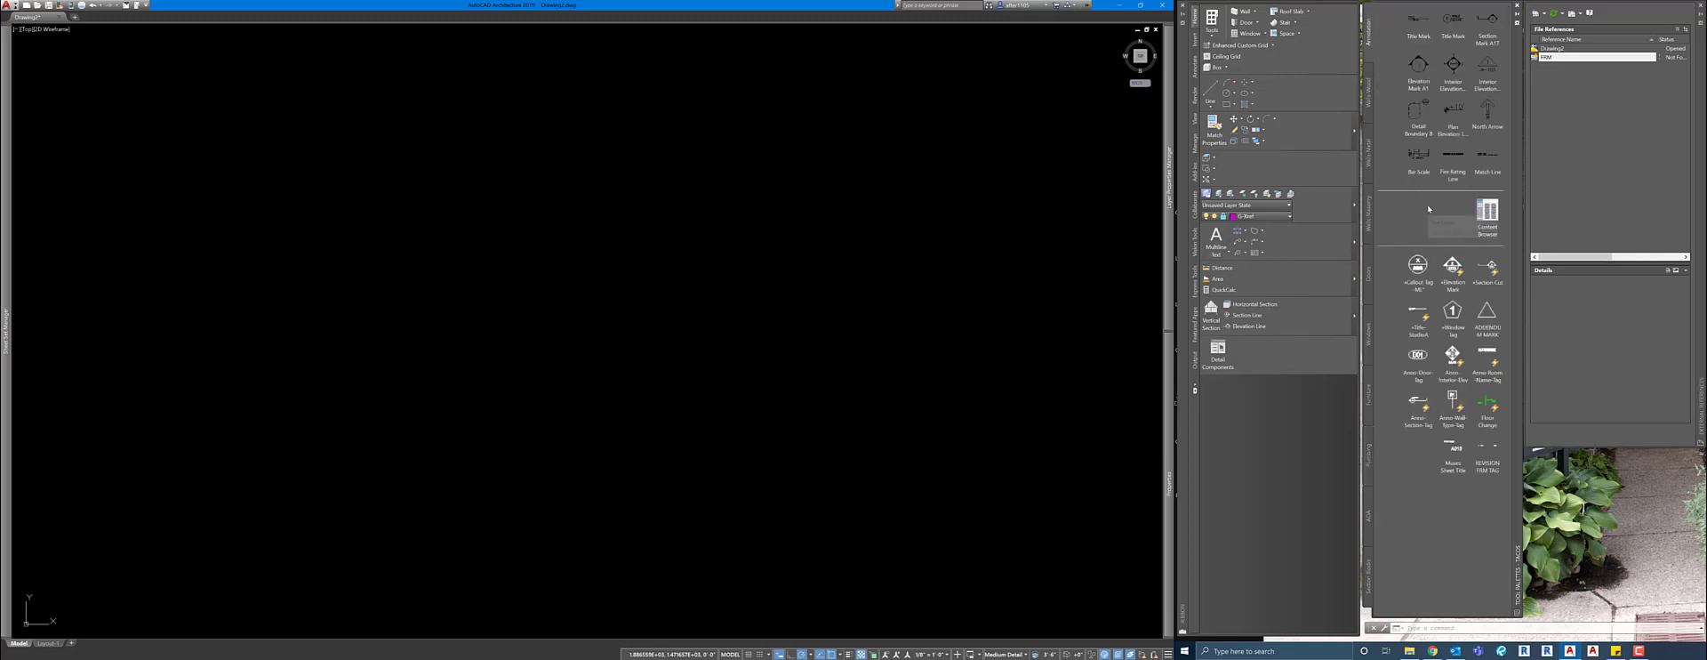
left_click(1489, 218)
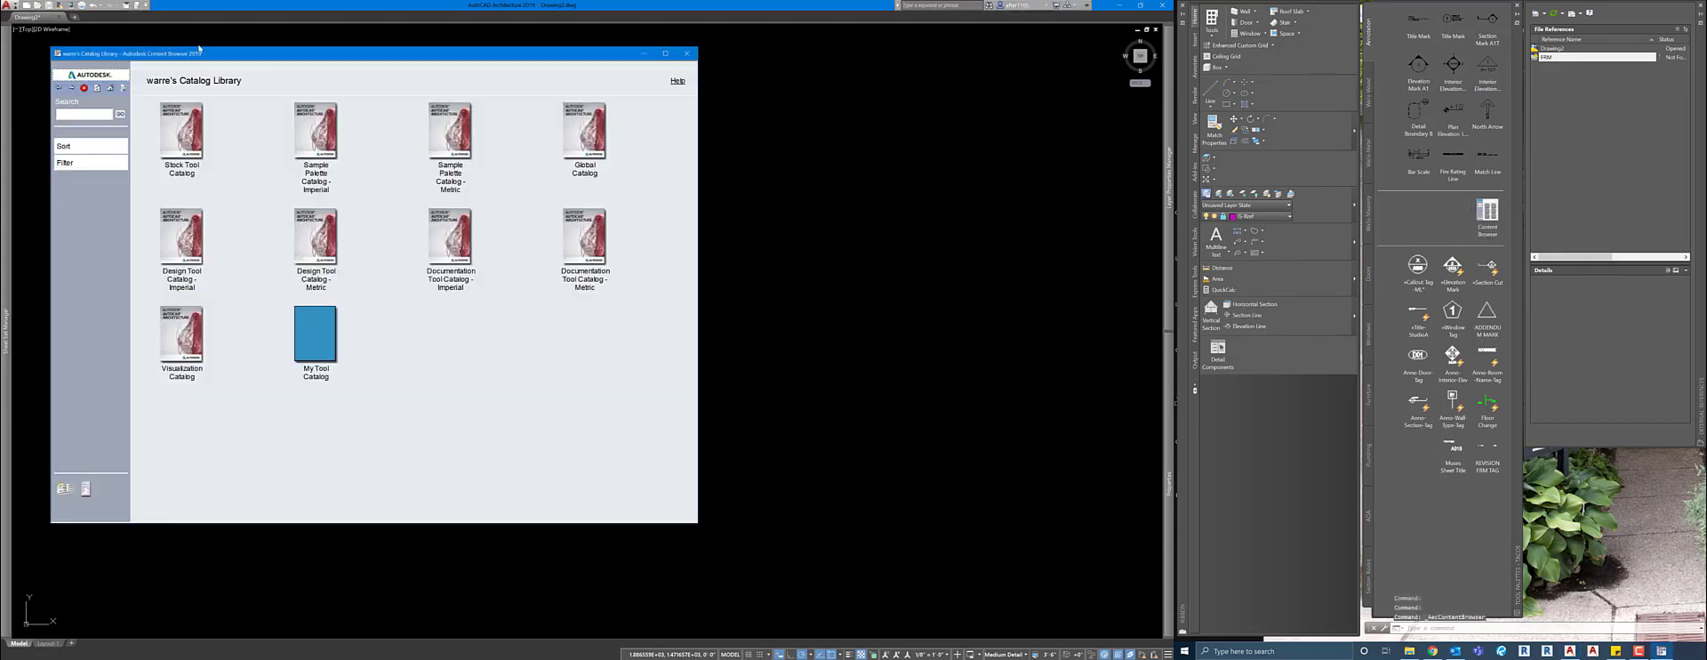
left_click_drag(216, 56, 394, 112)
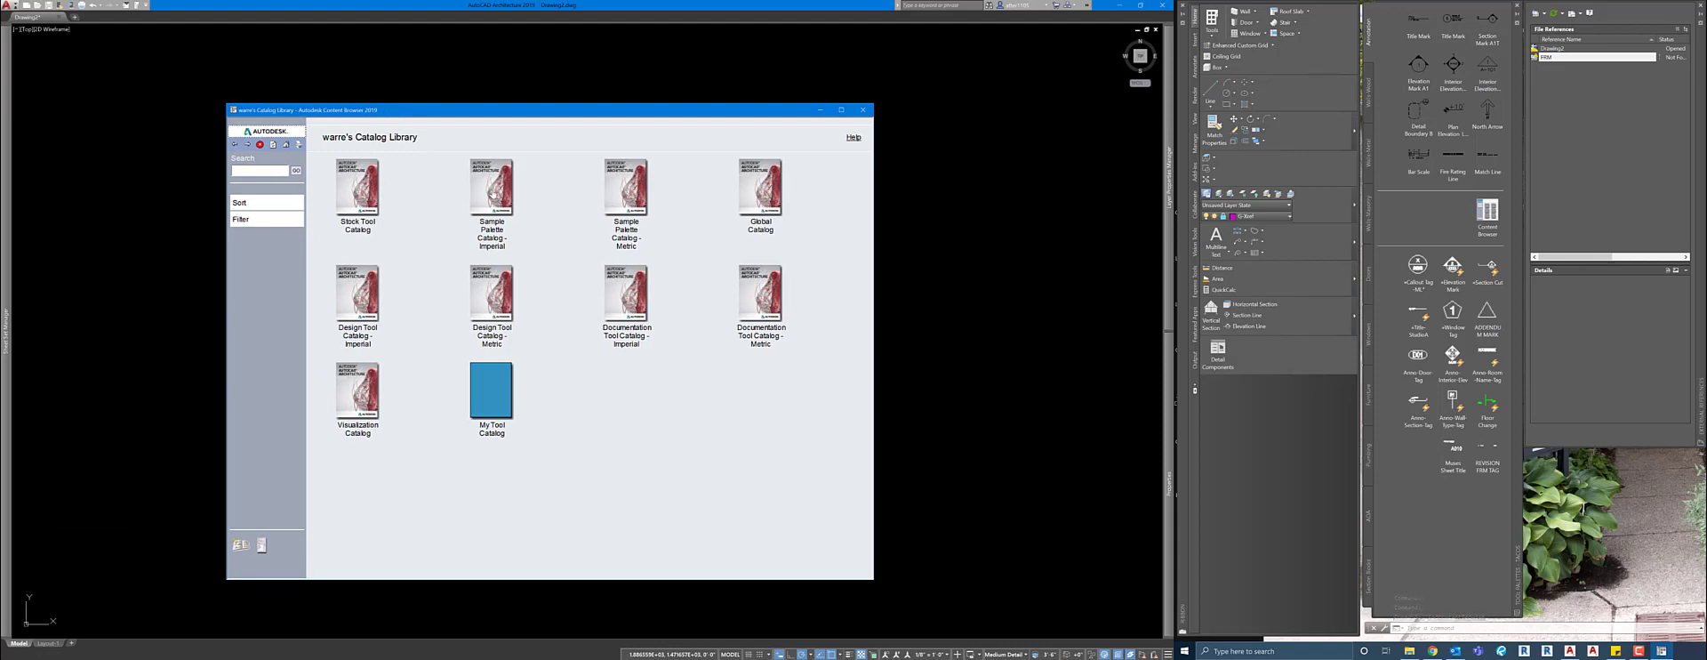
Add the 04 - Masonry tool from Sample Palette Catalog - Imperial, Detailing, Basic, to the annotation tool palette
left_click(492, 194)
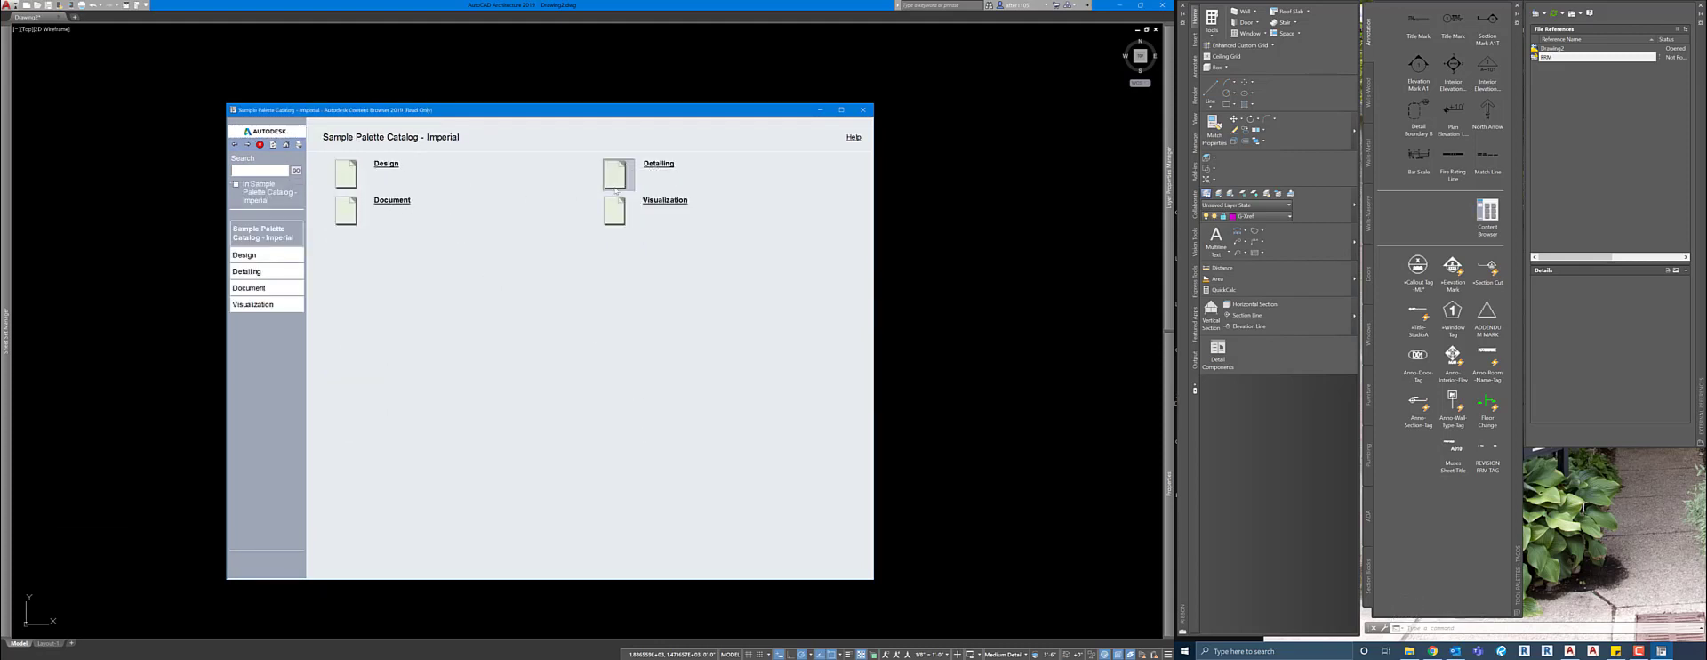
left_click(658, 164)
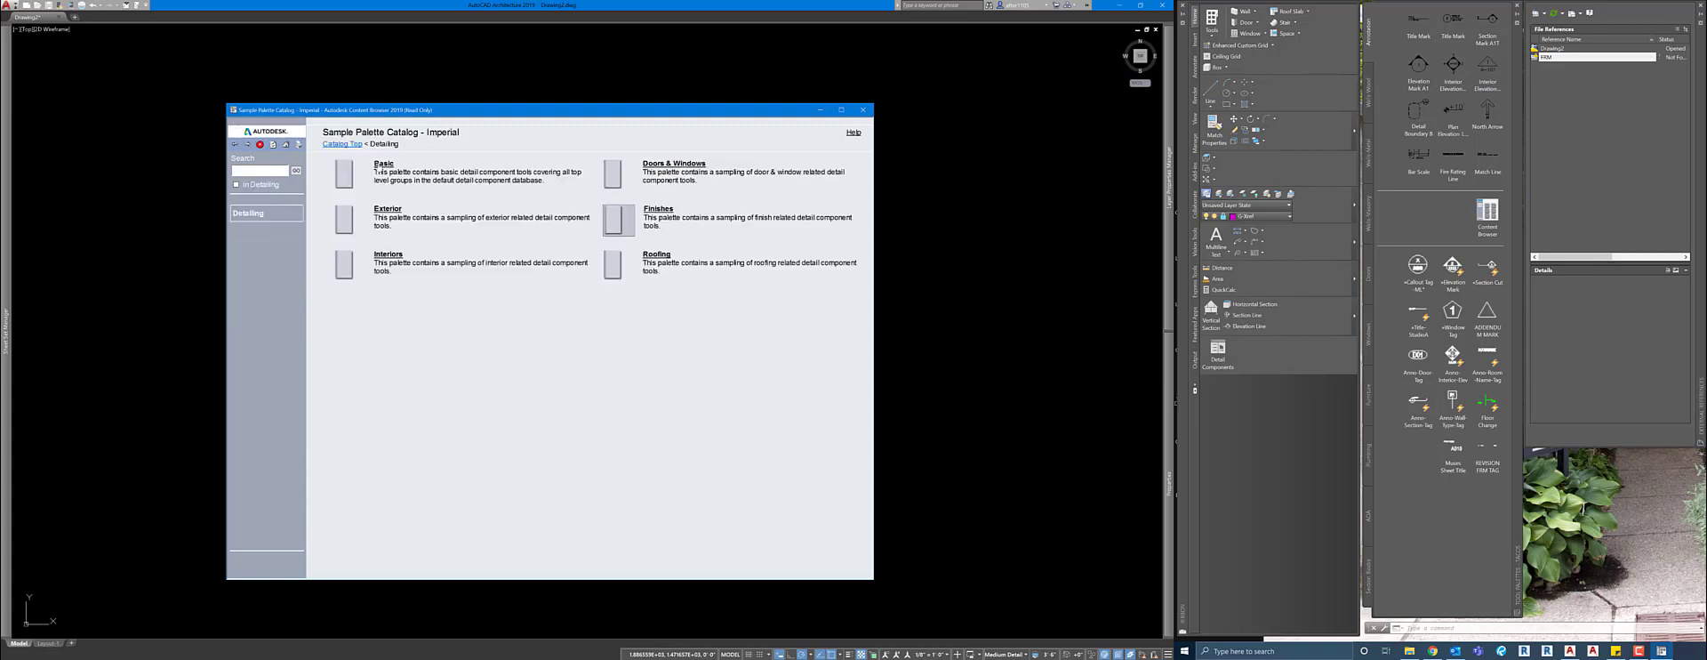
left_click(382, 164)
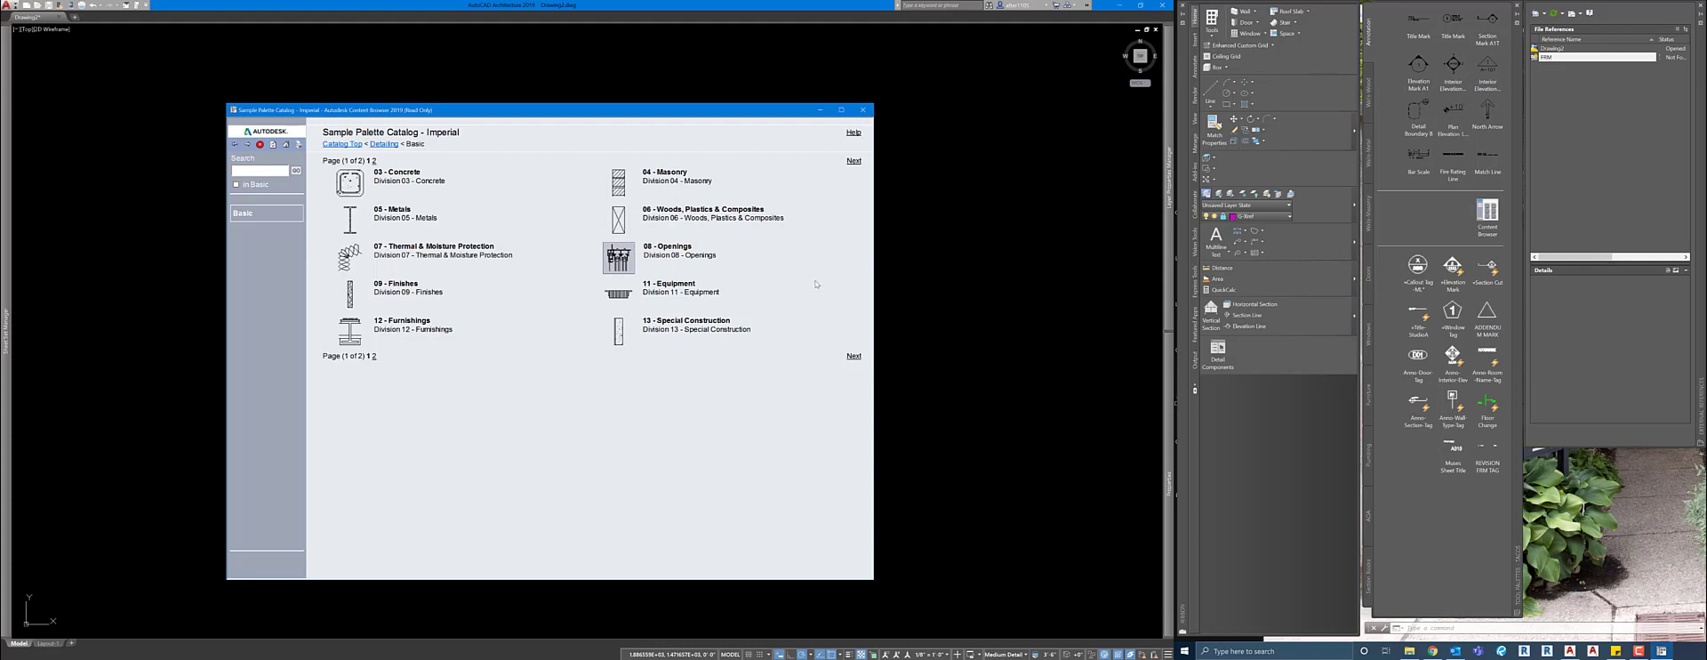
mouse_move(617, 191)
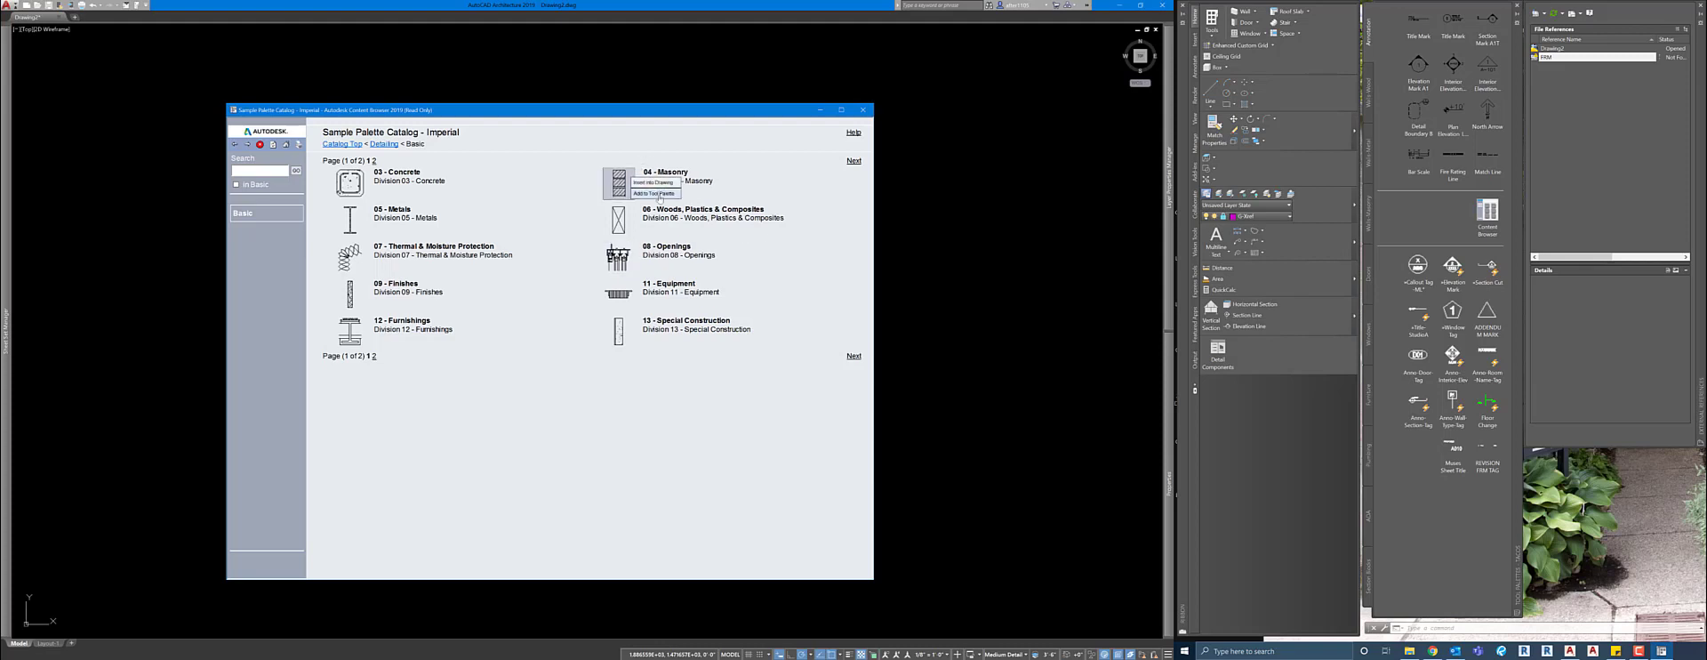
left_click(658, 194)
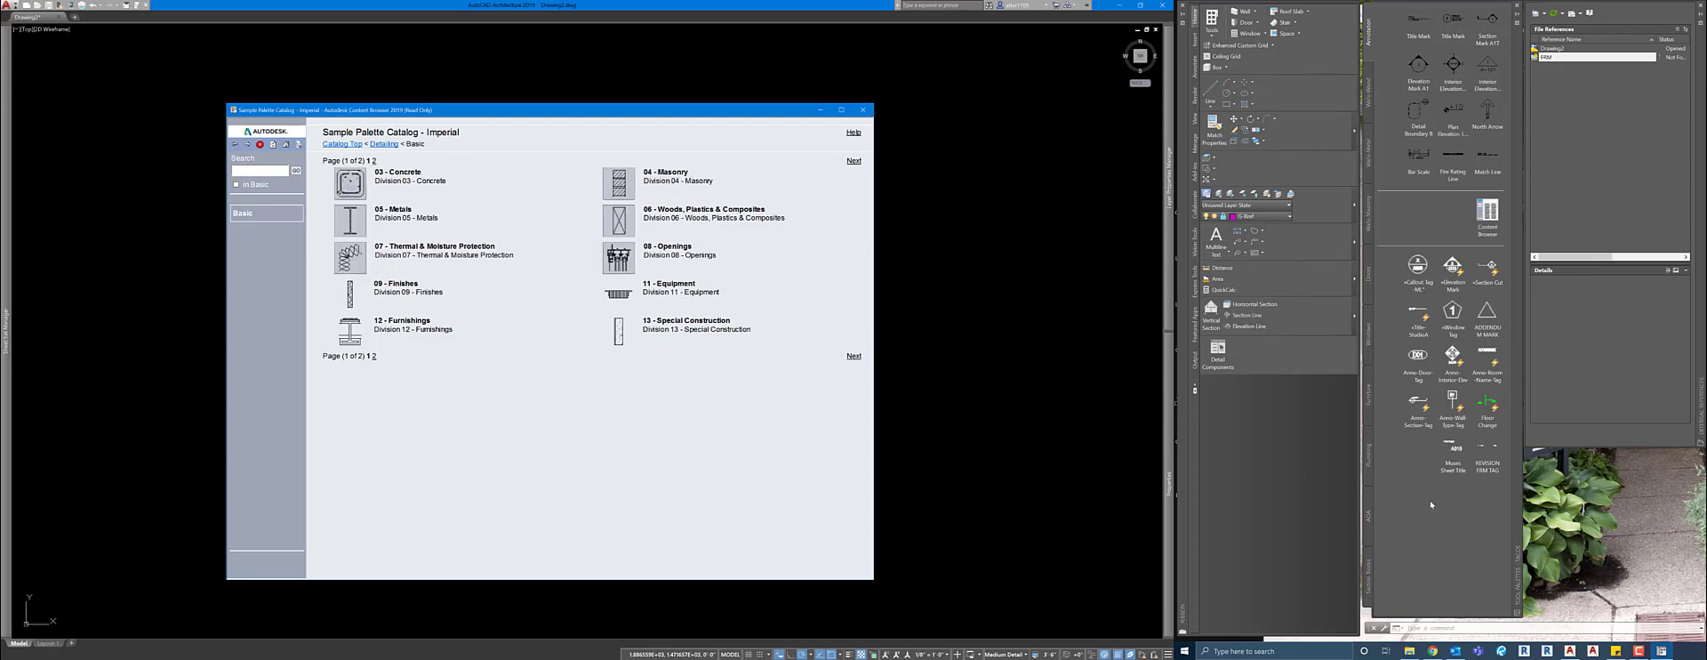
left_click(631, 180)
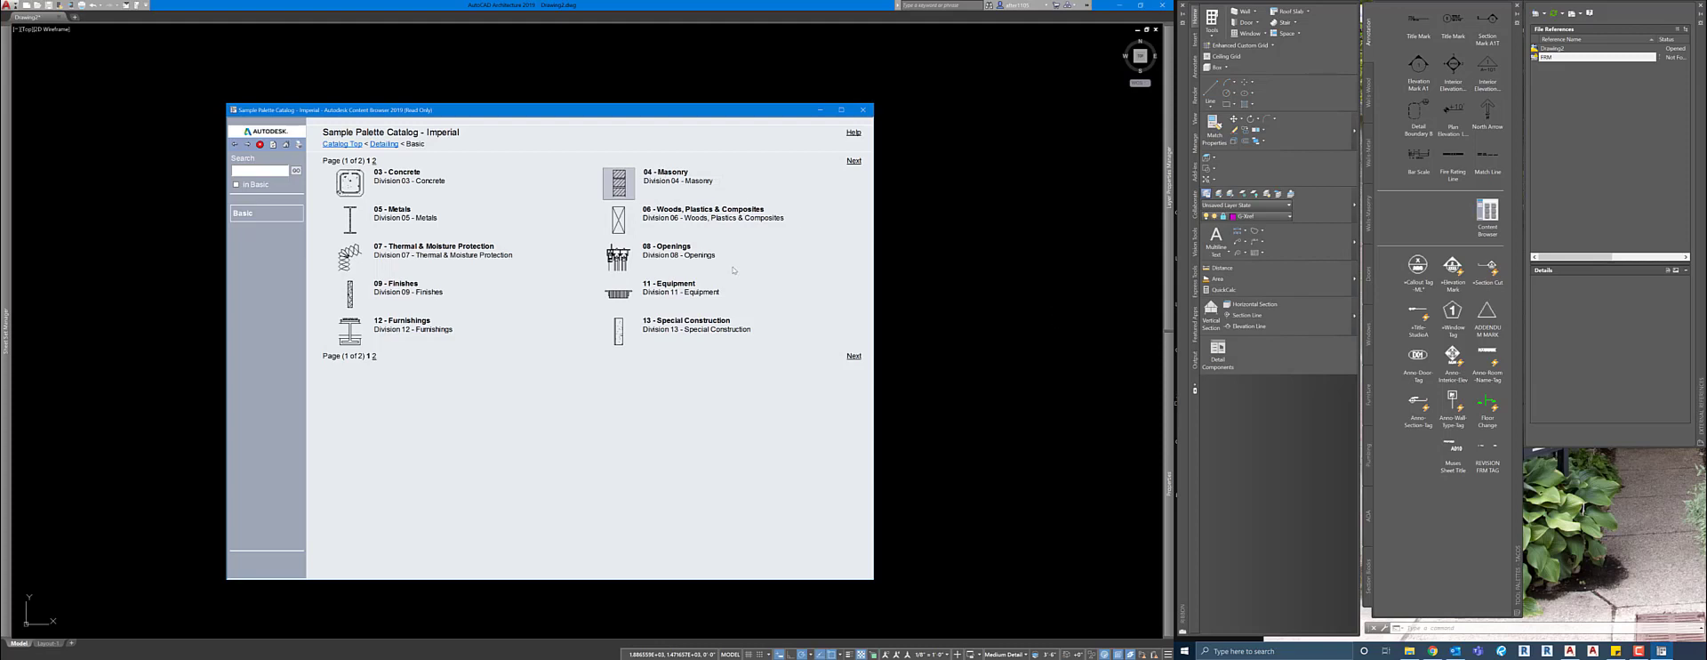
left_click(645, 198)
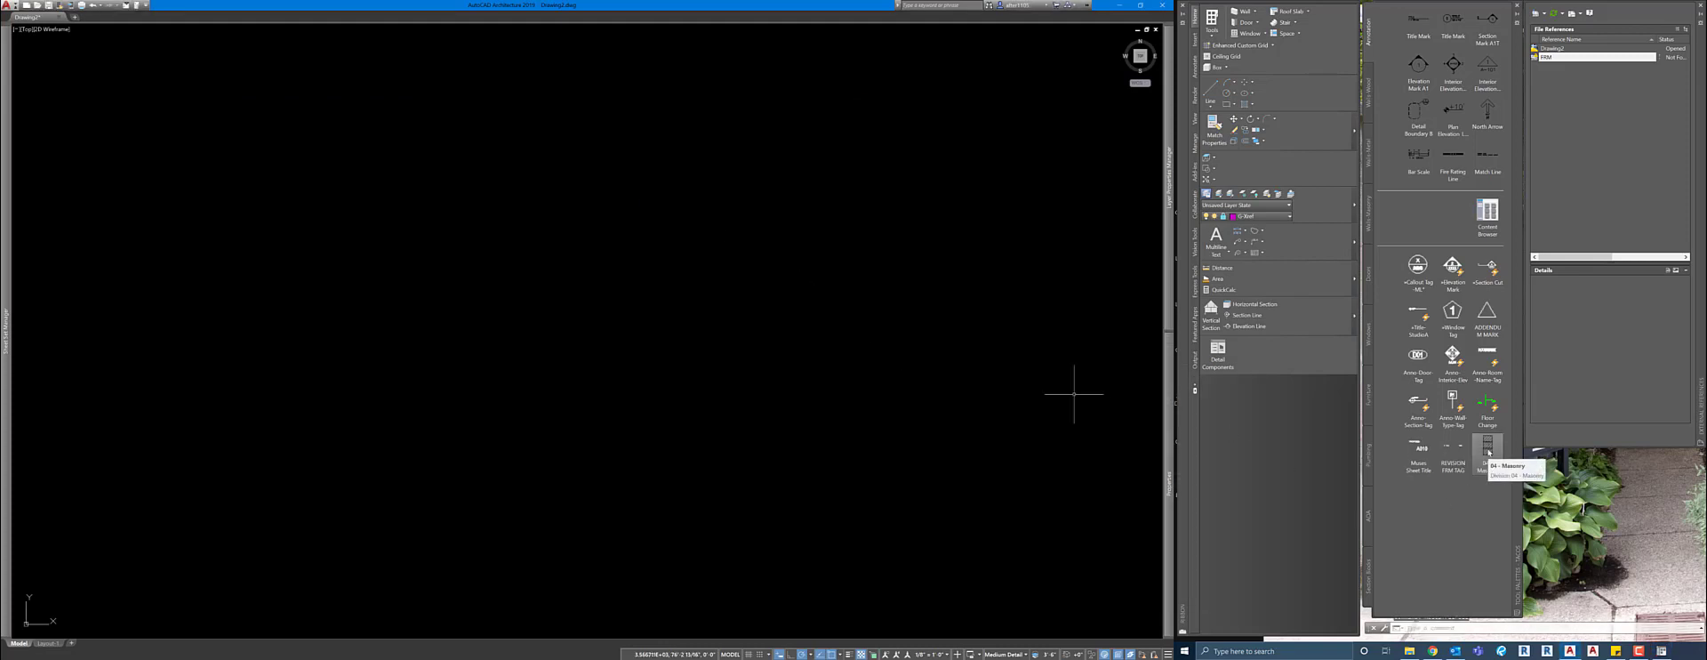
Place one masonry detail component in the empty drawing with the 04 - Masonry tool
left_click(1483, 464)
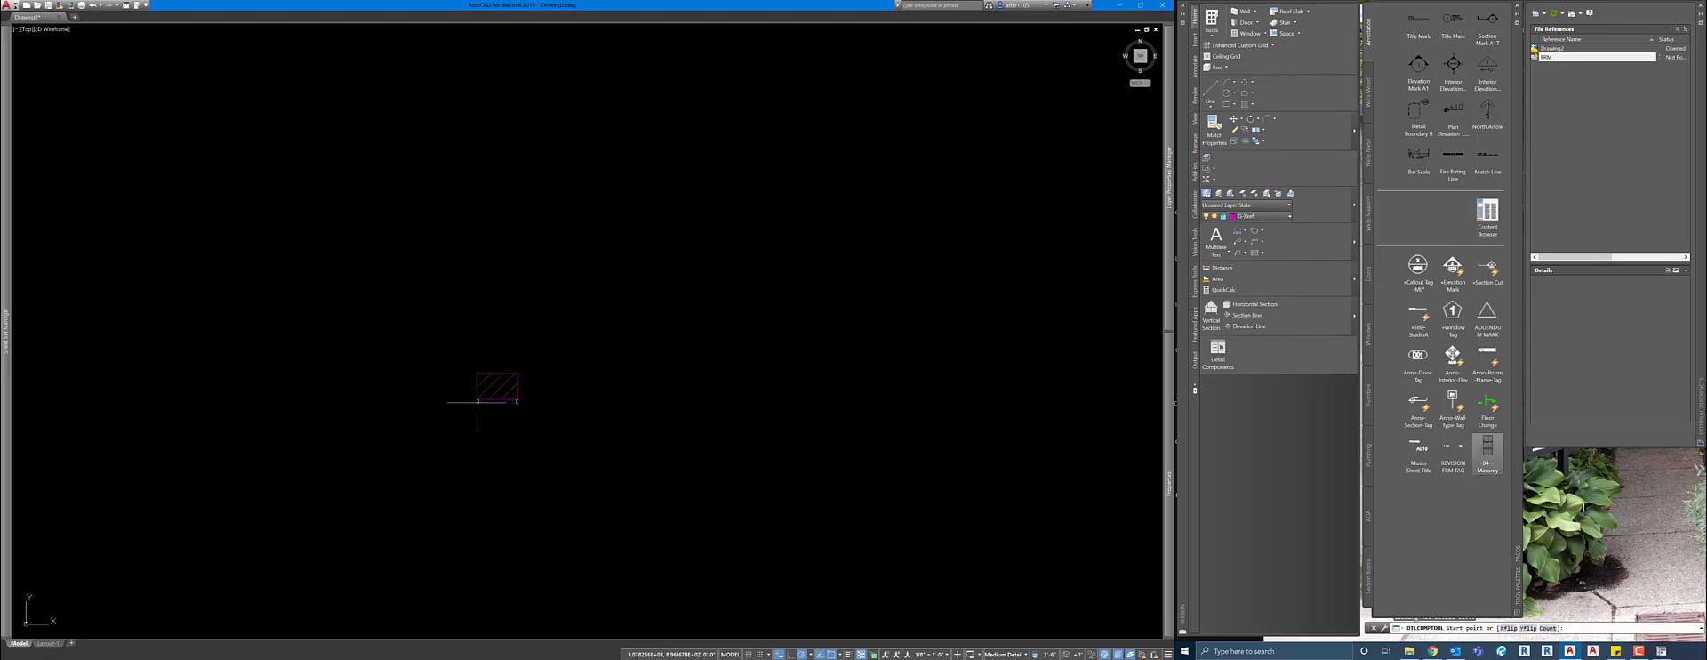
left_click(502, 414)
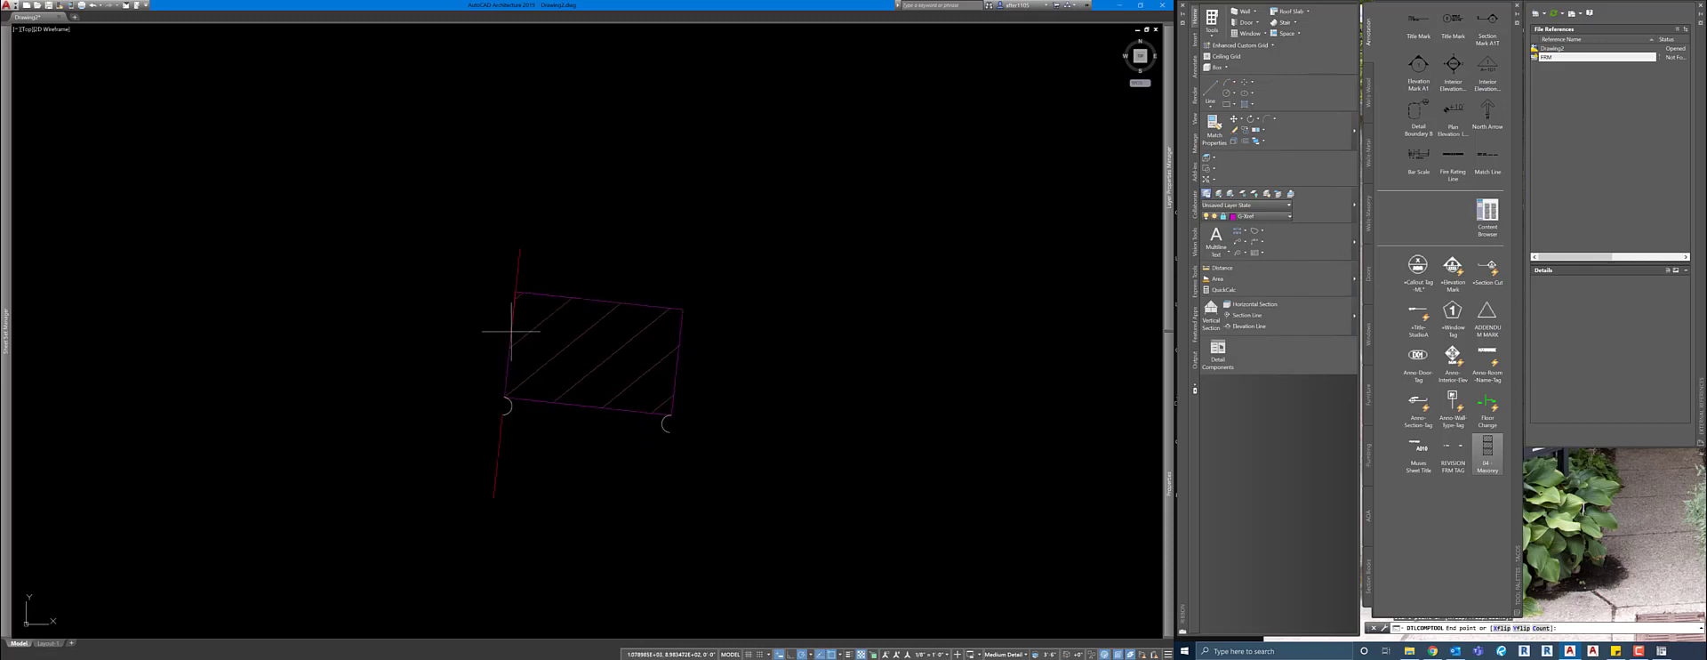
left_click(503, 319)
scroll(512, 274, "down", 2)
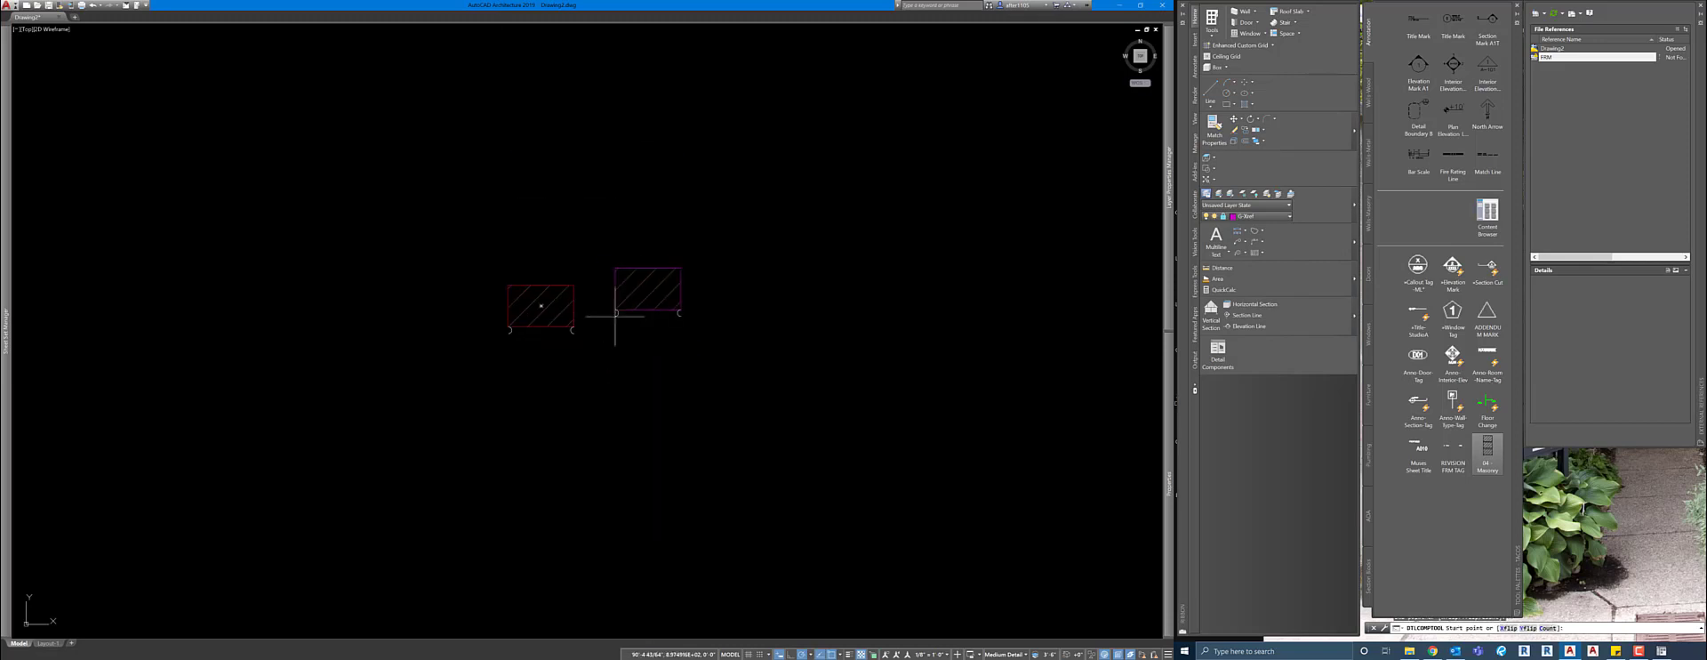
scroll(606, 305, "up", 1)
key("Escape")
Select the whole placed masonry component and delete it from the drawing
left_click(590, 294)
key("Escape")
key("Escape")
left_click(582, 293)
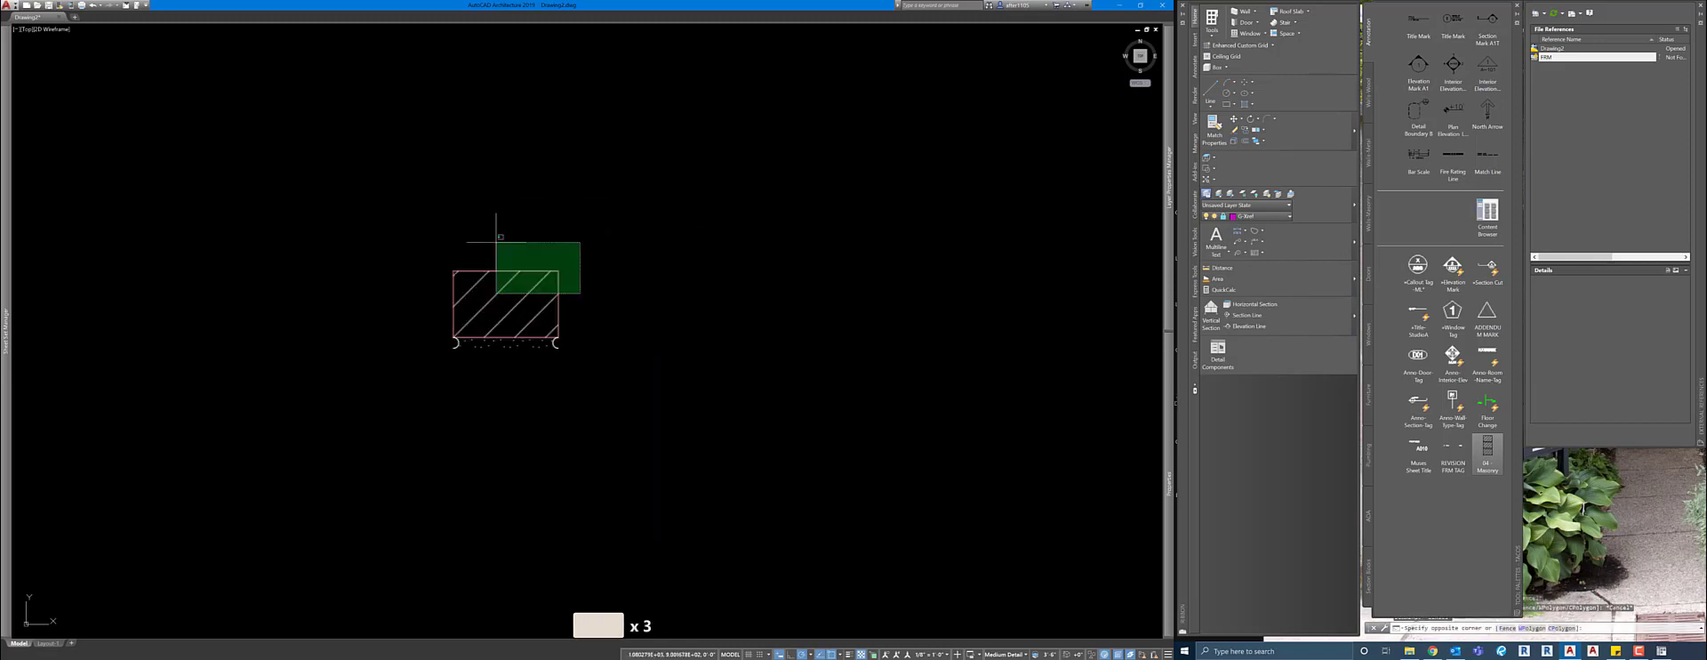
left_click(495, 241)
key("Escape")
left_click(613, 362)
left_click(403, 252)
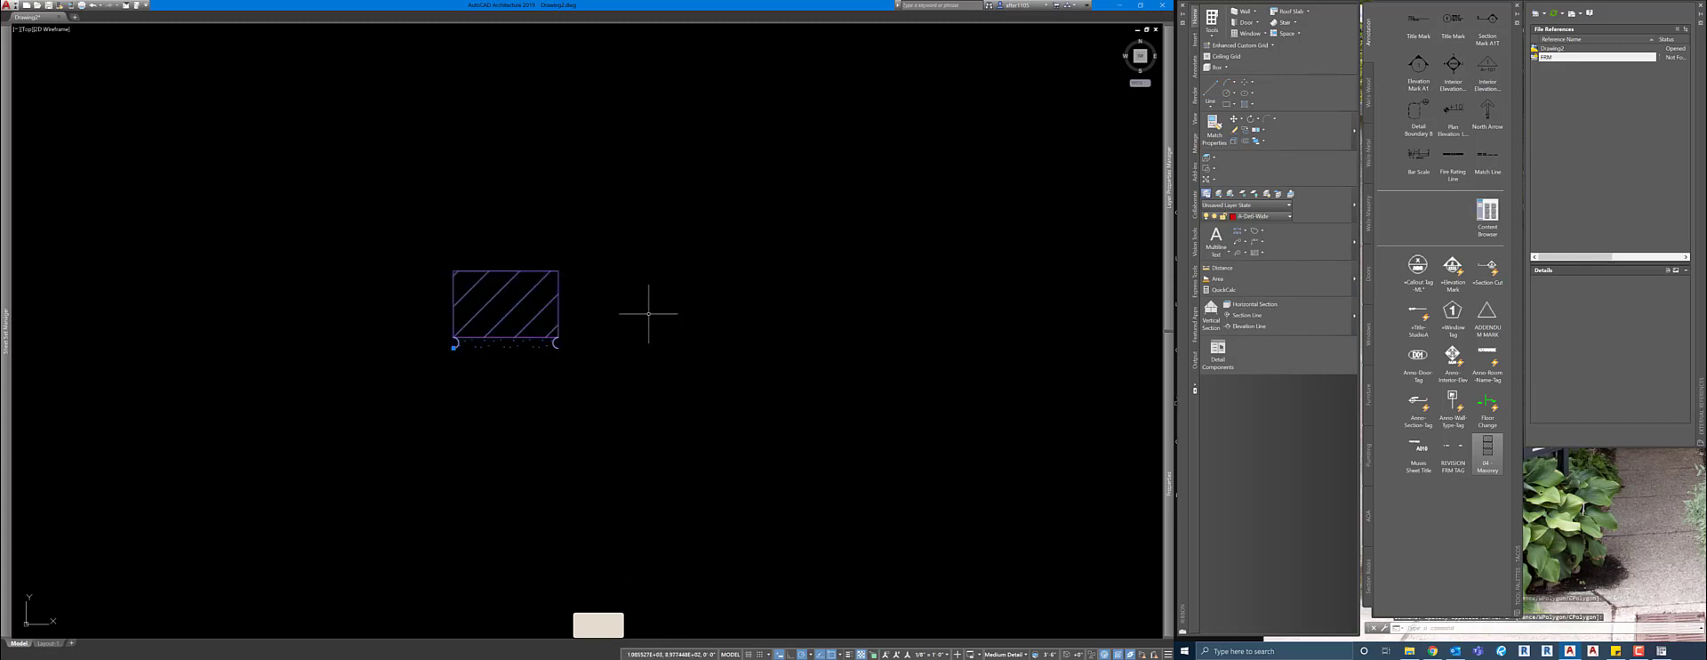
key("Delete")
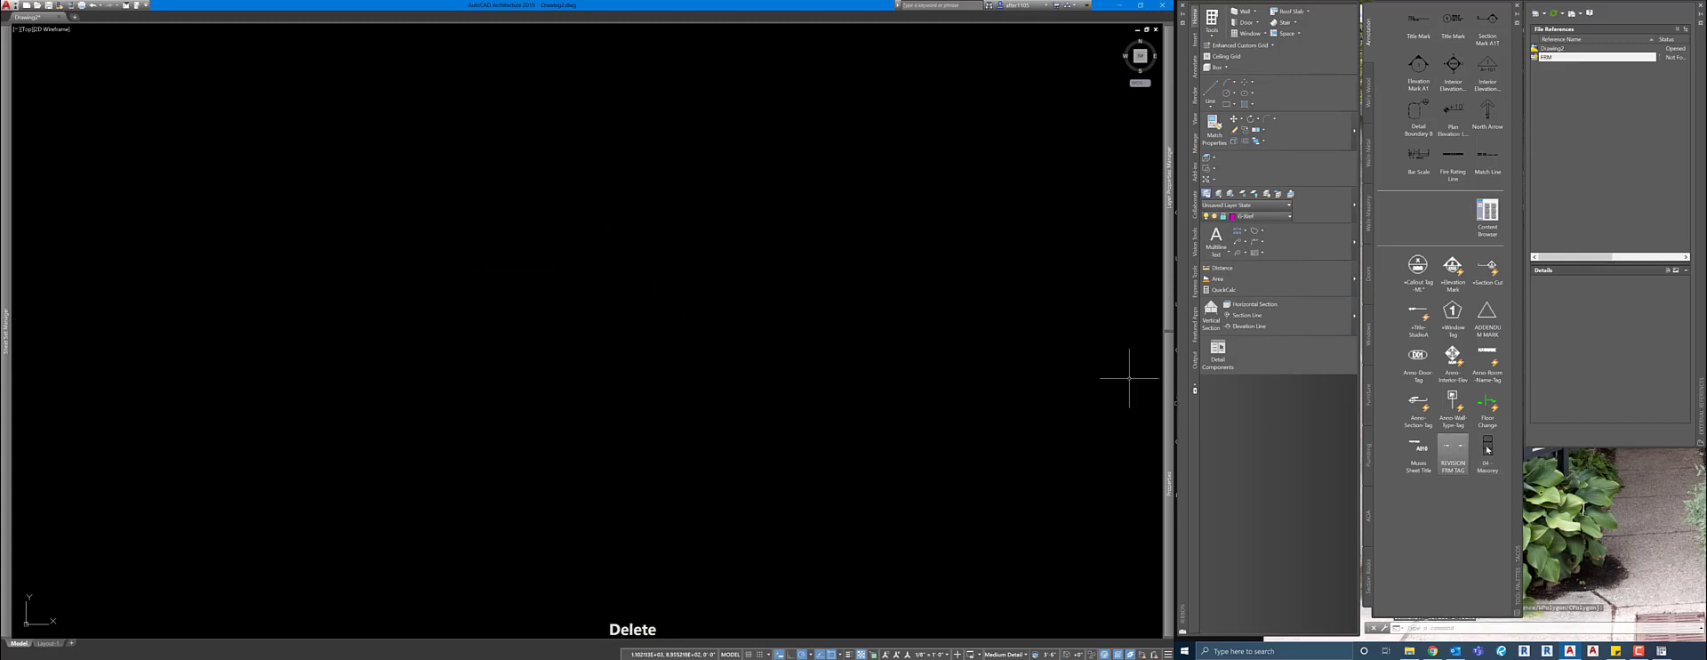
Remove the 04 - Masonry tool from the annotation tool palette
right_click(1487, 449)
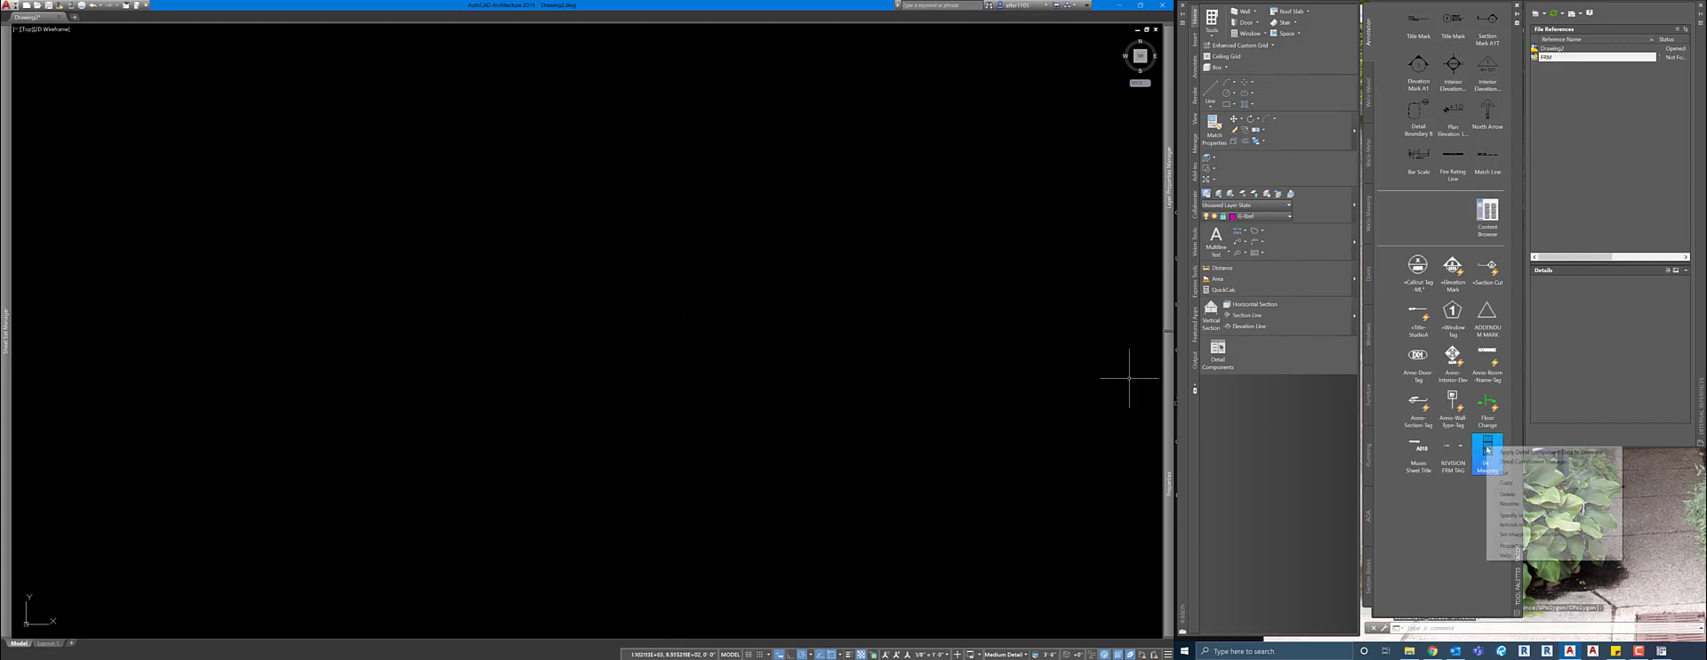
left_click(1538, 494)
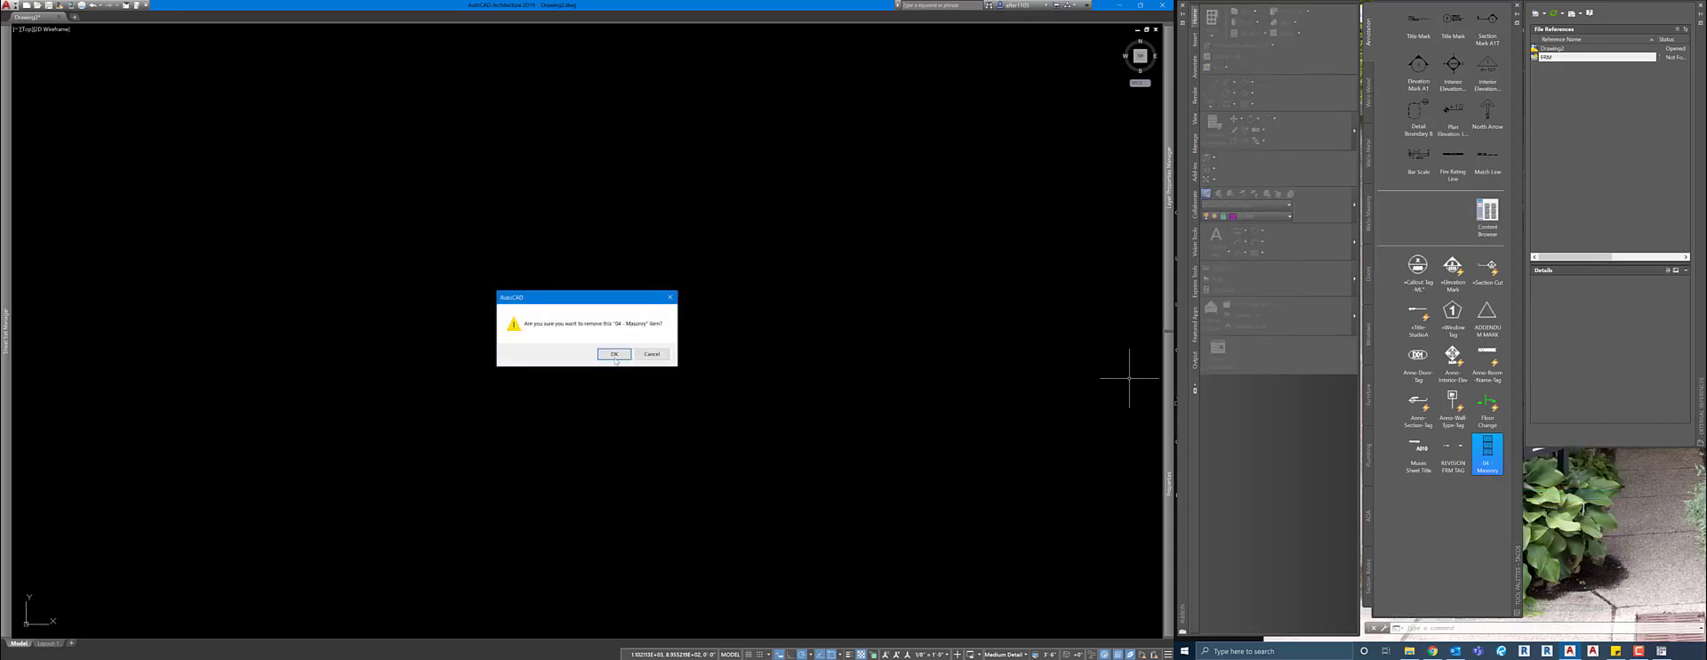
left_click(614, 354)
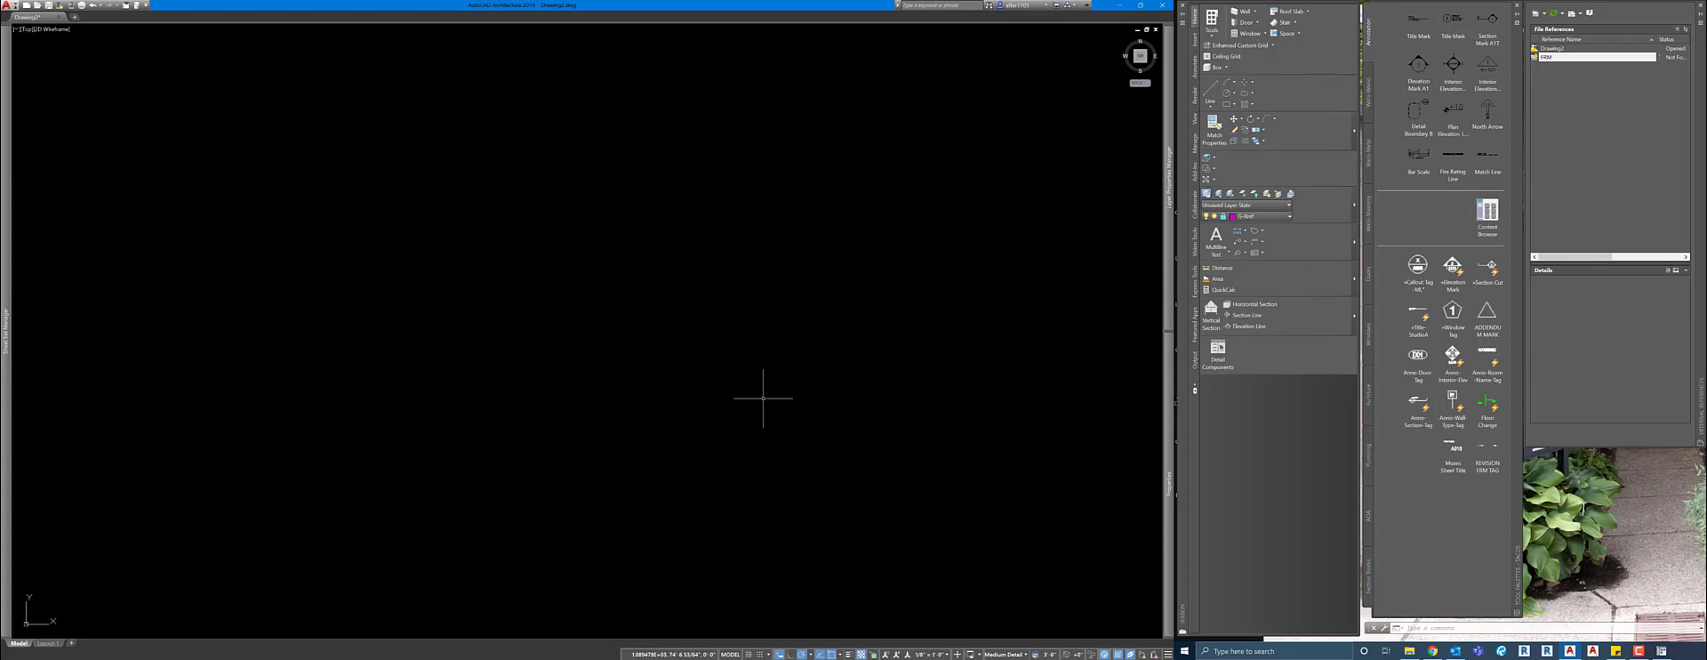
View the current drawing's blocks in DesignCenter and close DesignCenter
key("ctrl+2")
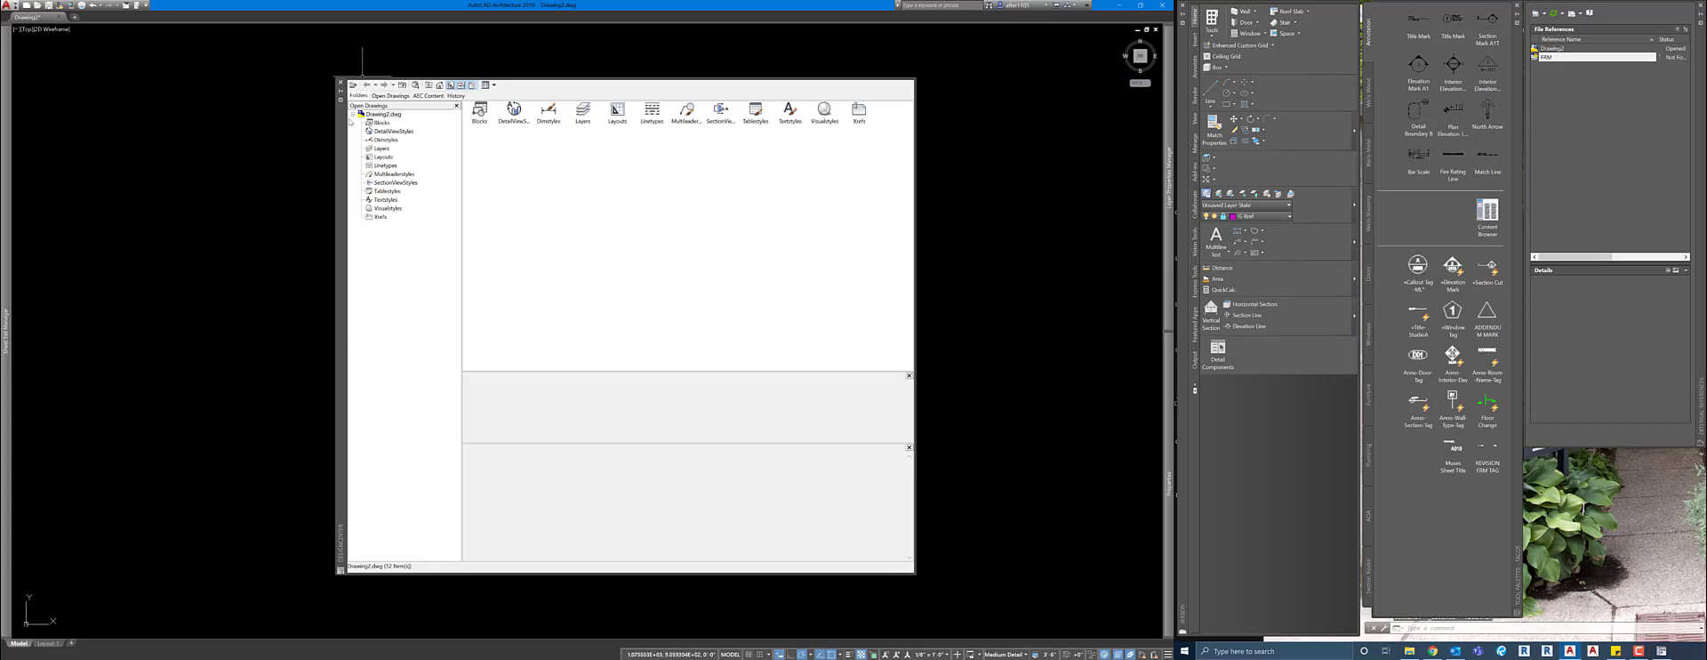
left_click_drag(321, 138, 318, 147)
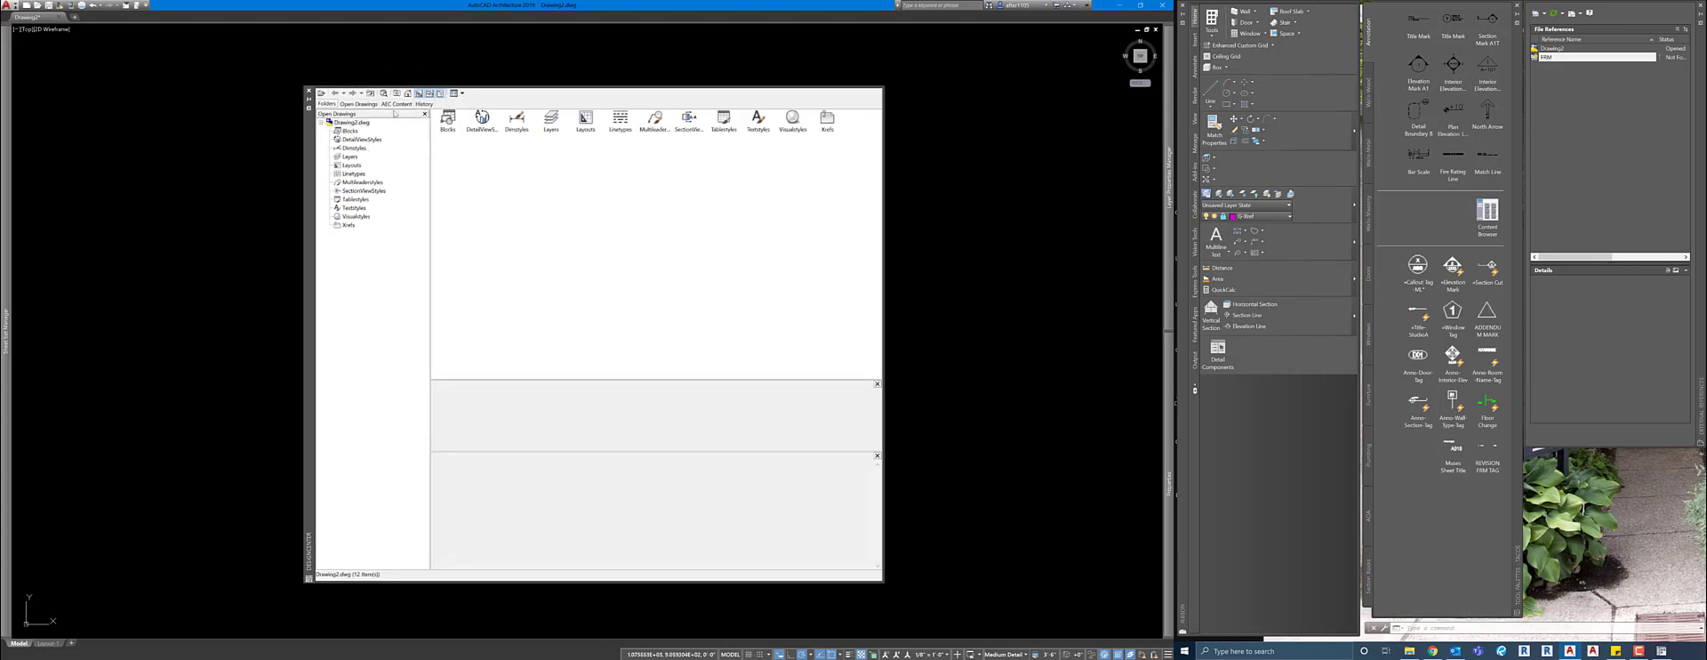
double_click(452, 130)
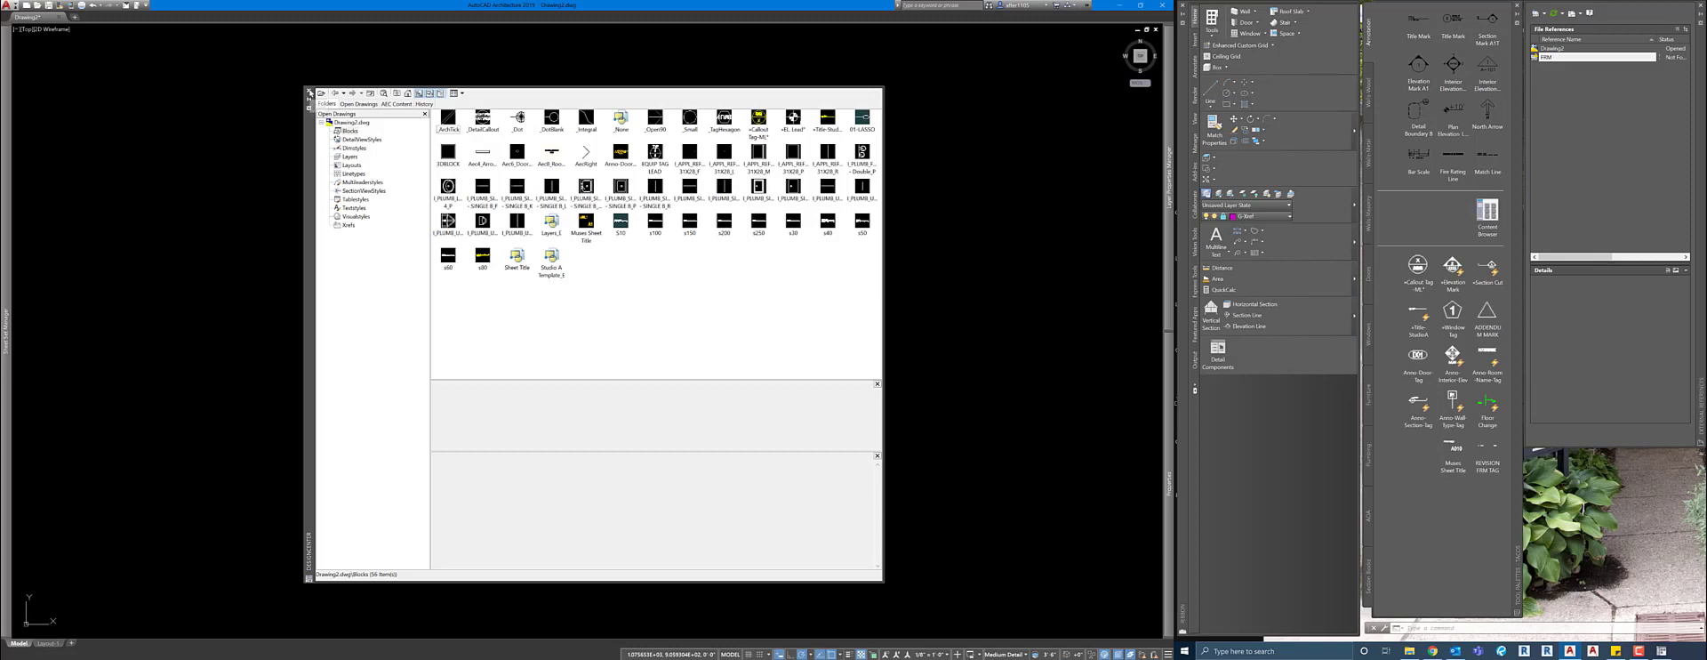
left_click(309, 93)
Open the ADDENDUM MARK tool's block in the Block Editor and leave the editor to show its source drawing
left_click(1419, 409)
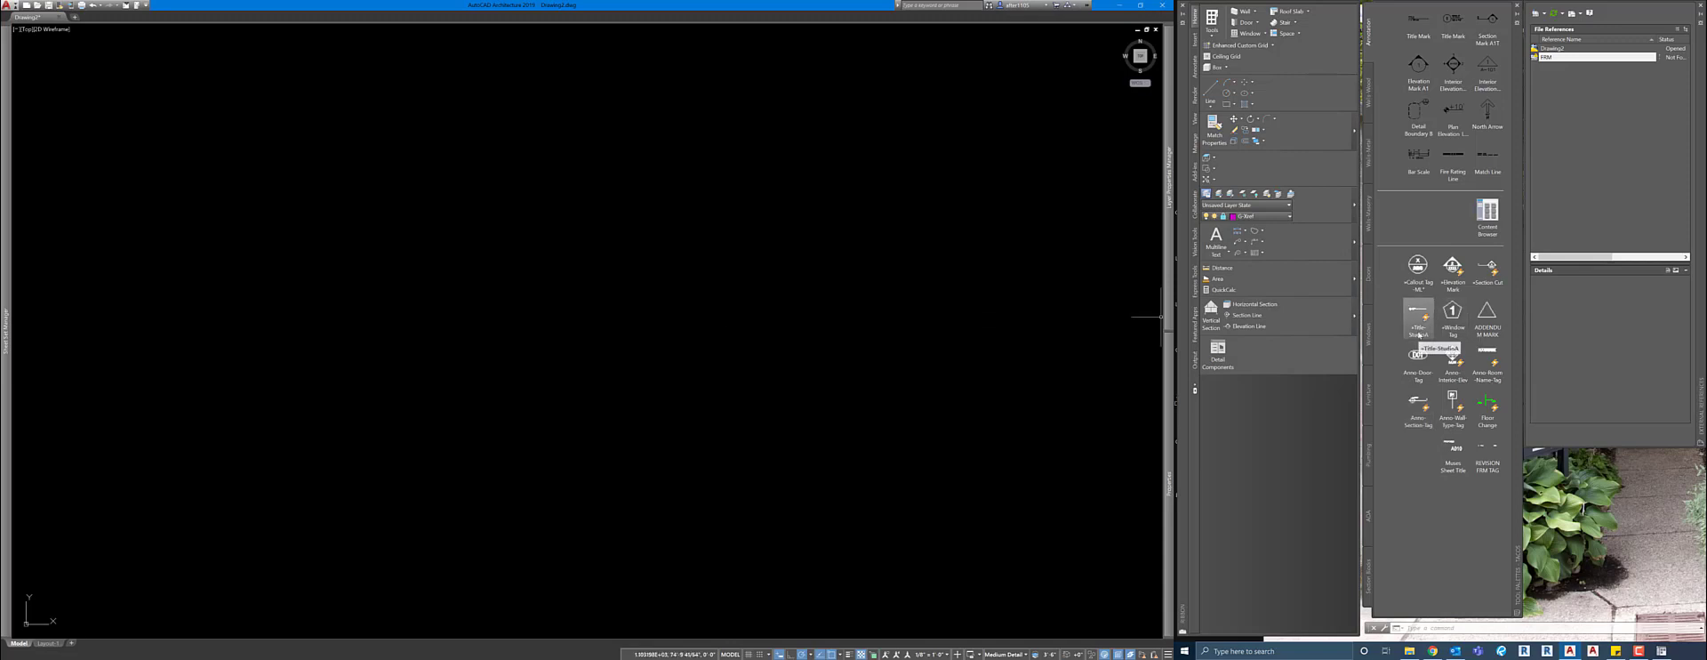
right_click(1483, 326)
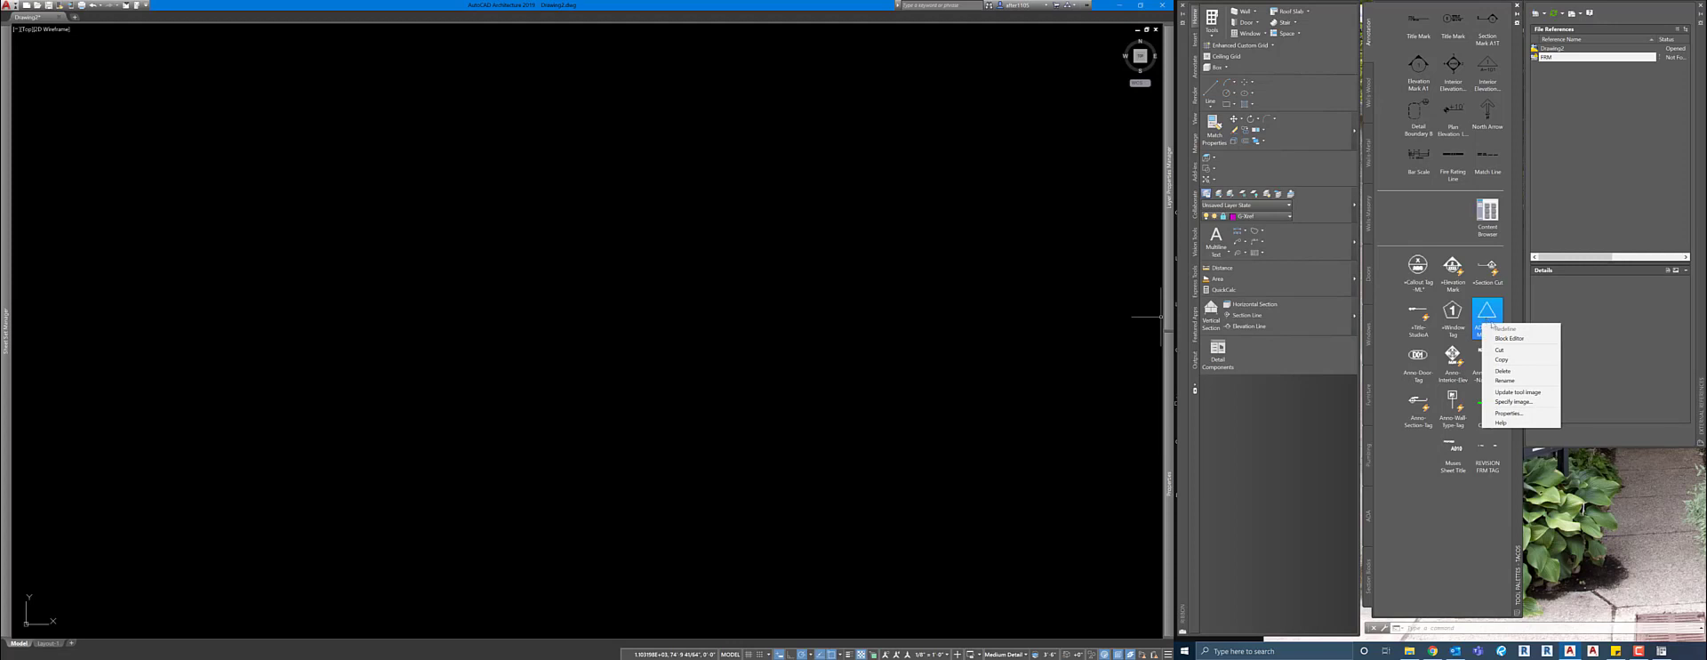
left_click(1514, 338)
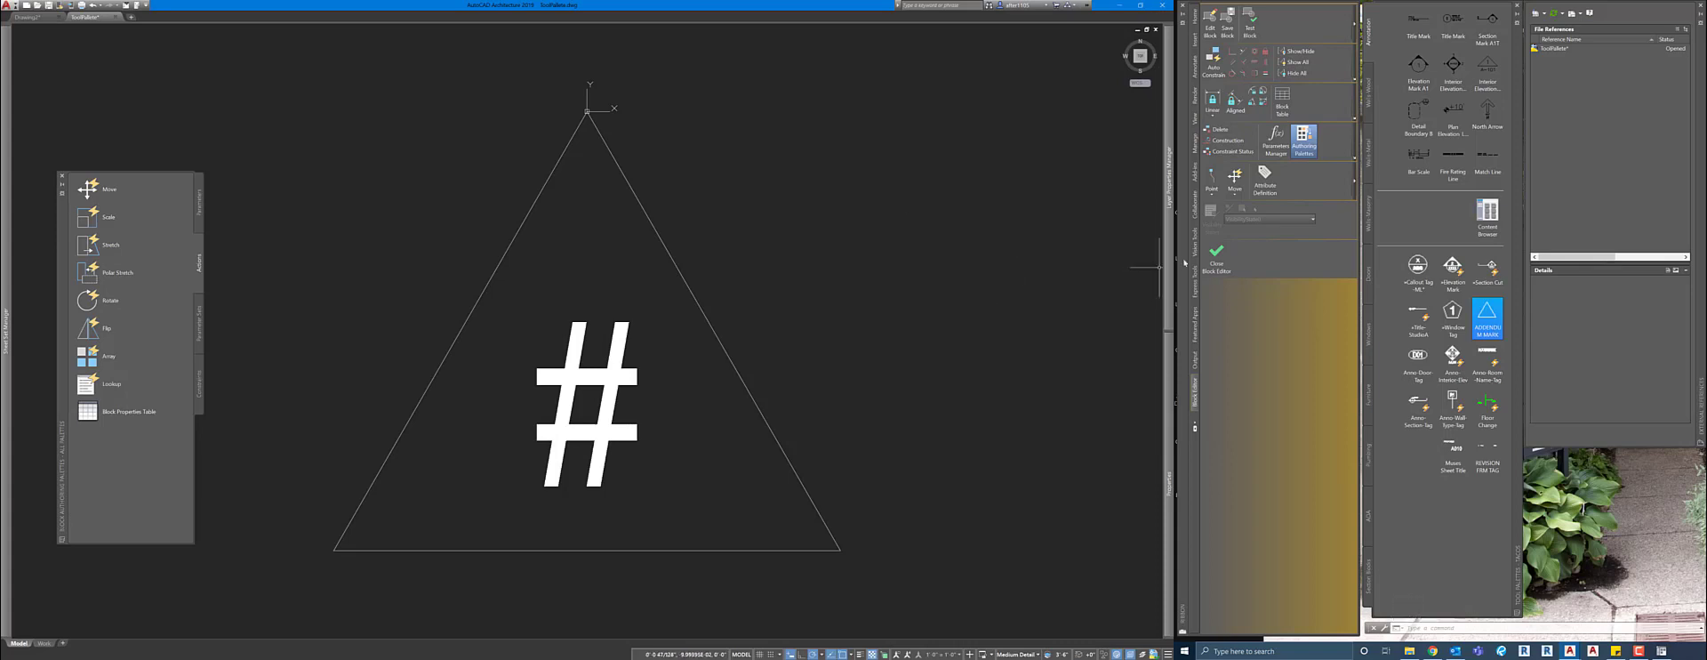
left_click(1217, 253)
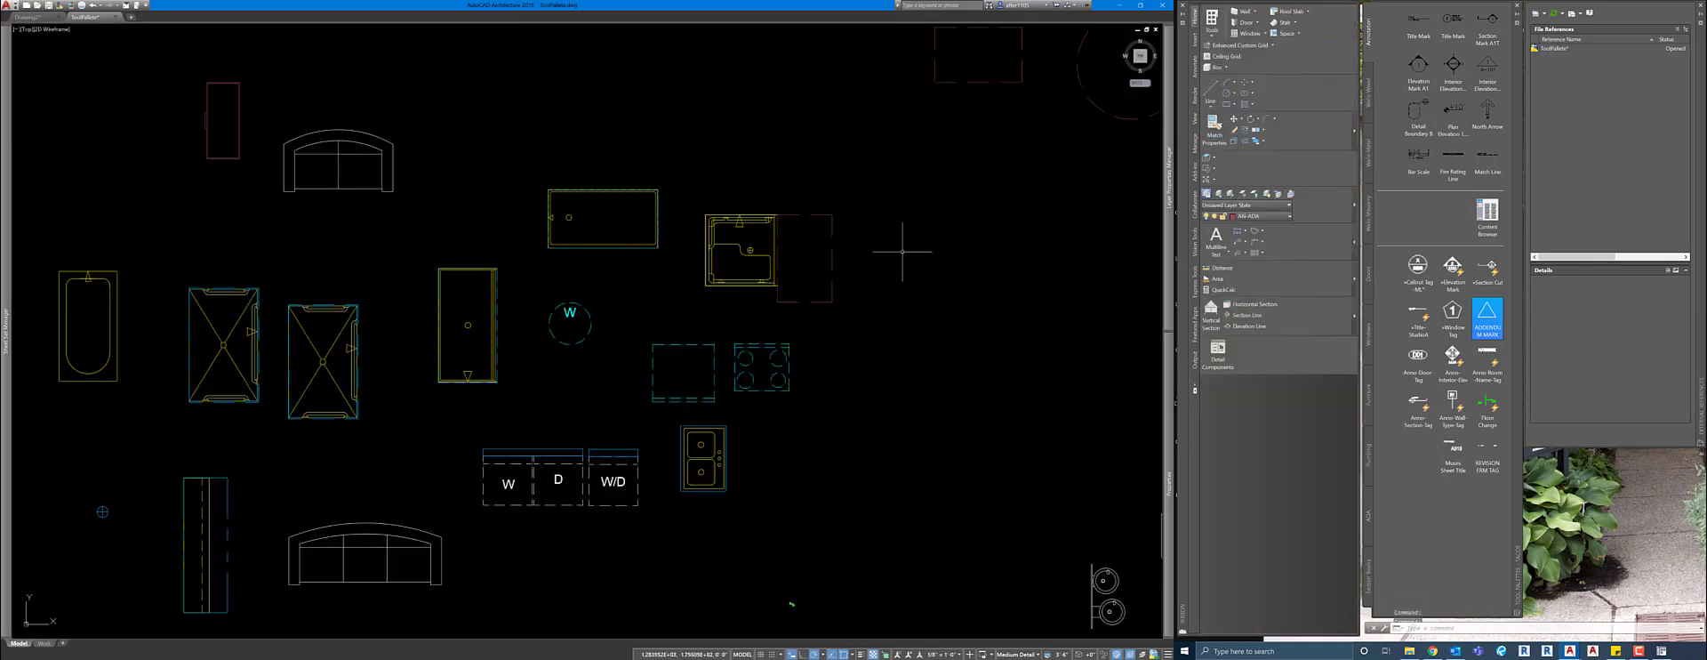
List the source drawing's blocks in DesignCenter and enlarge the block list to show all of them
scroll(564, 317, "down", 3)
scroll(630, 337, "up", 2)
scroll(822, 338, "down", 4)
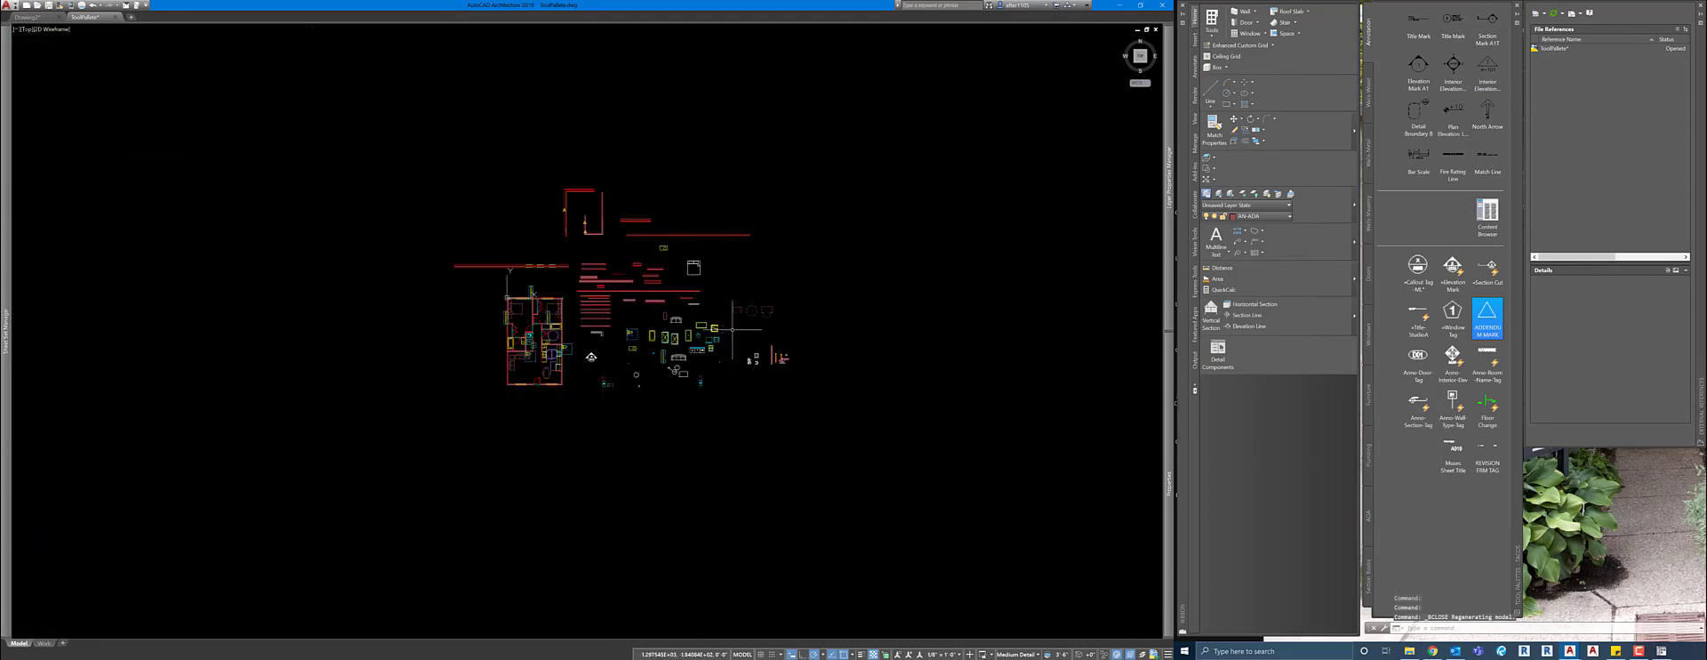
scroll(822, 337, "up", 2)
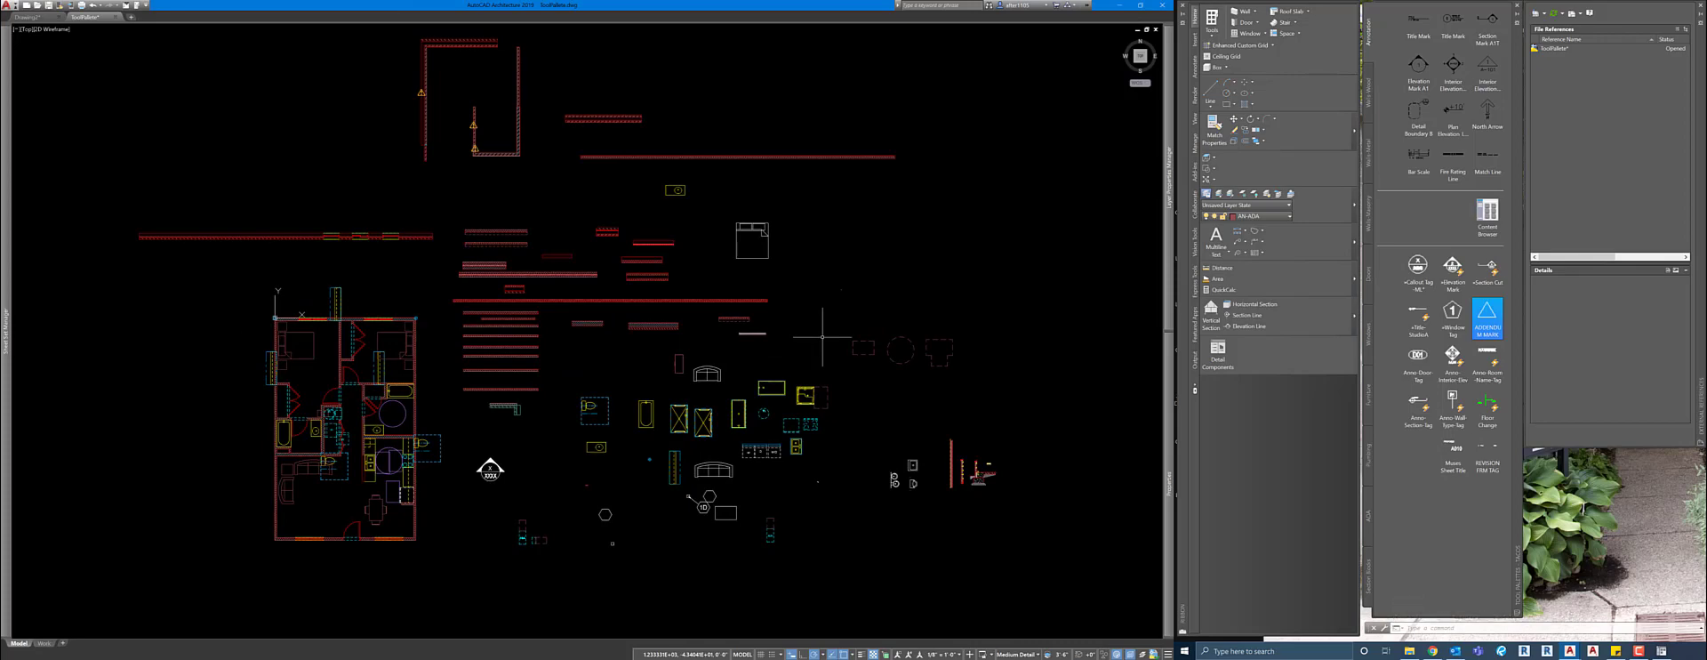
key("ctrl+2")
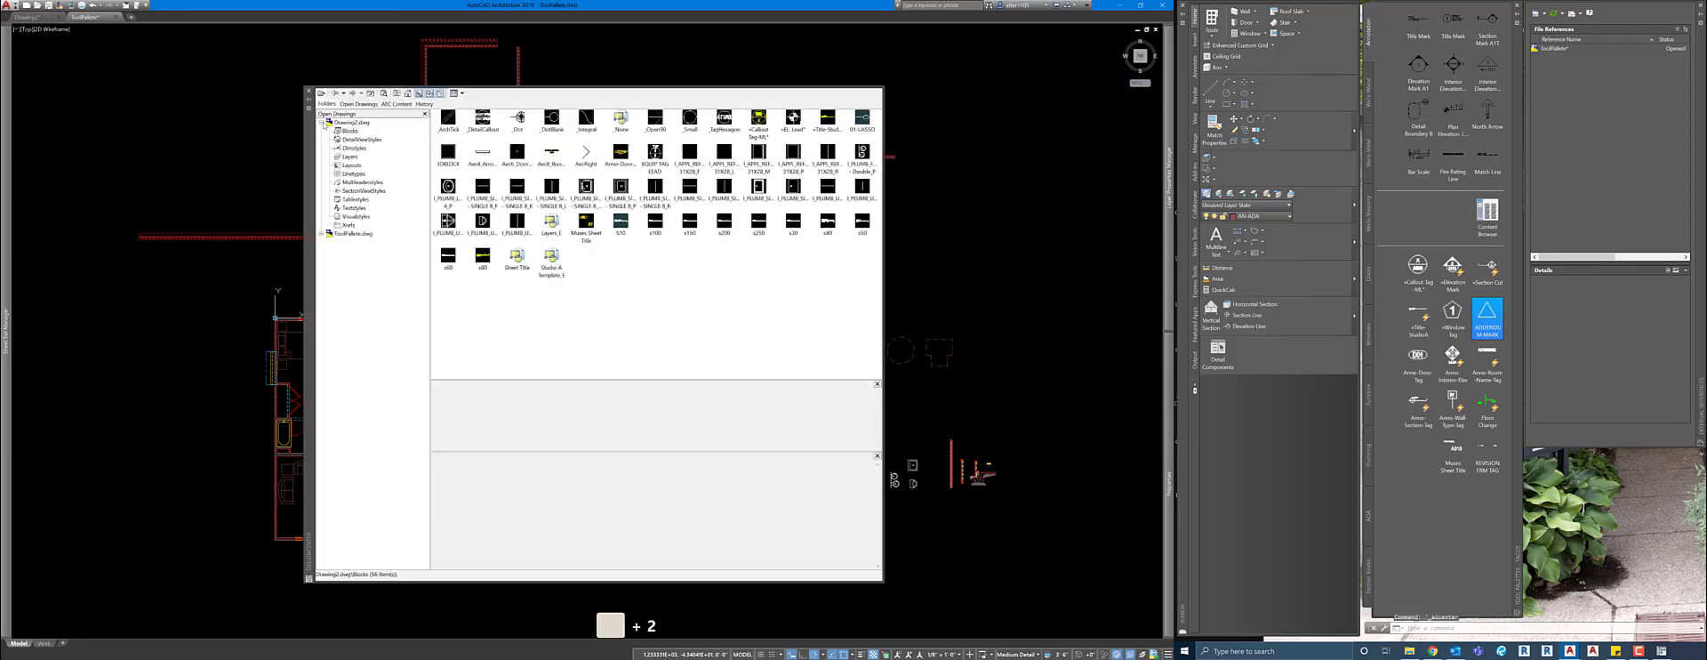
left_click(322, 122)
left_click(322, 131)
left_click(336, 139)
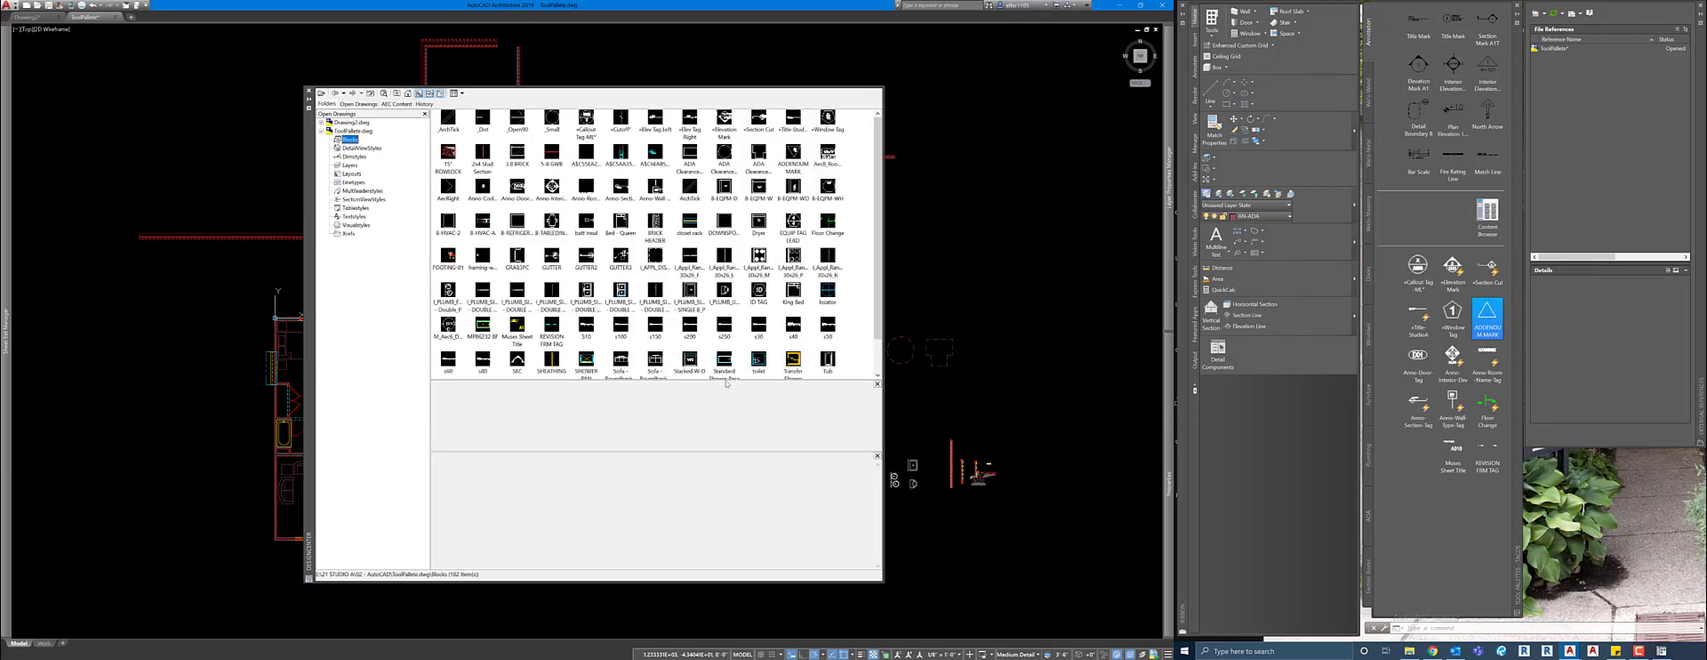
left_click_drag(726, 379, 705, 499)
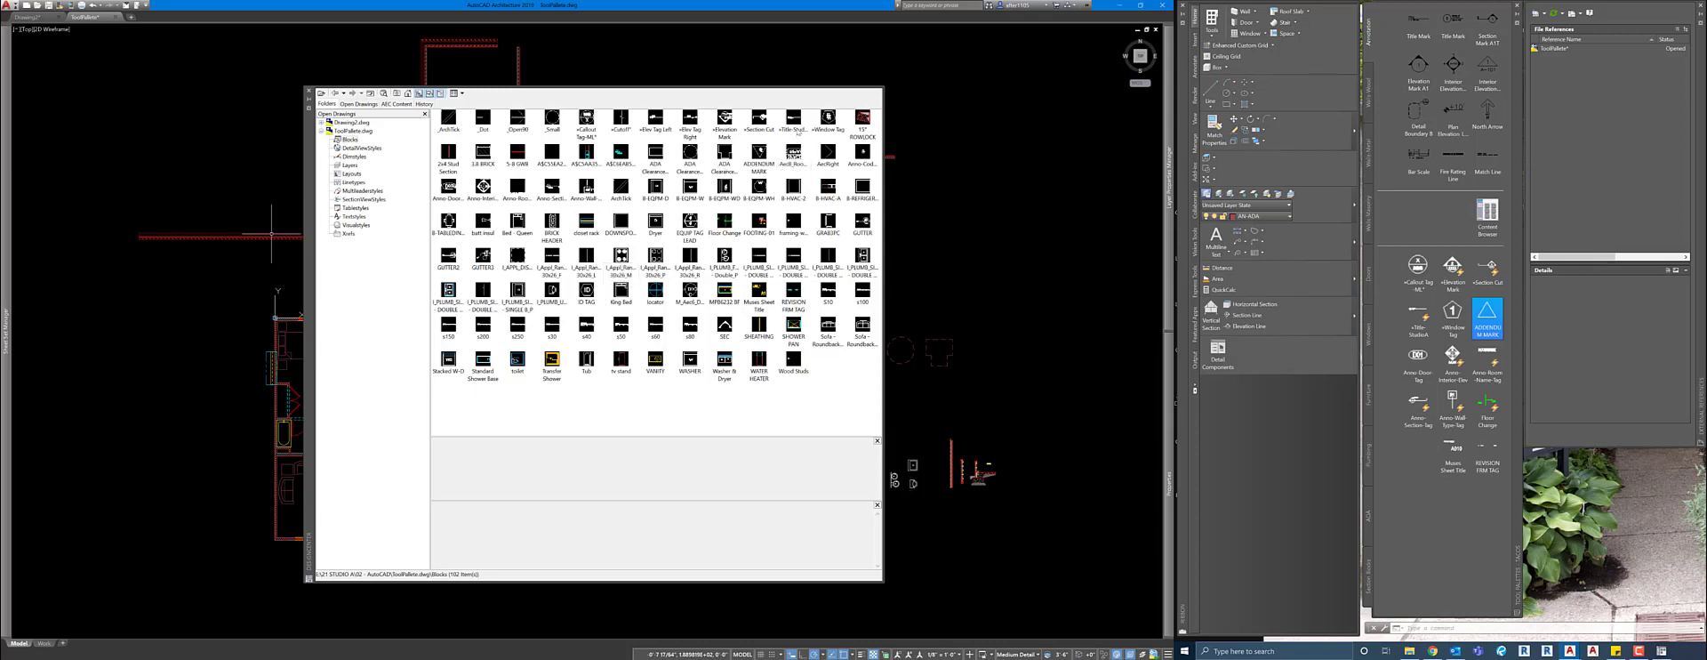
Add the Elev Tag Left and Elev Tag Right blocks to the annotation tool palette and close DesignCenter
left_click(794, 123)
left_click(656, 121)
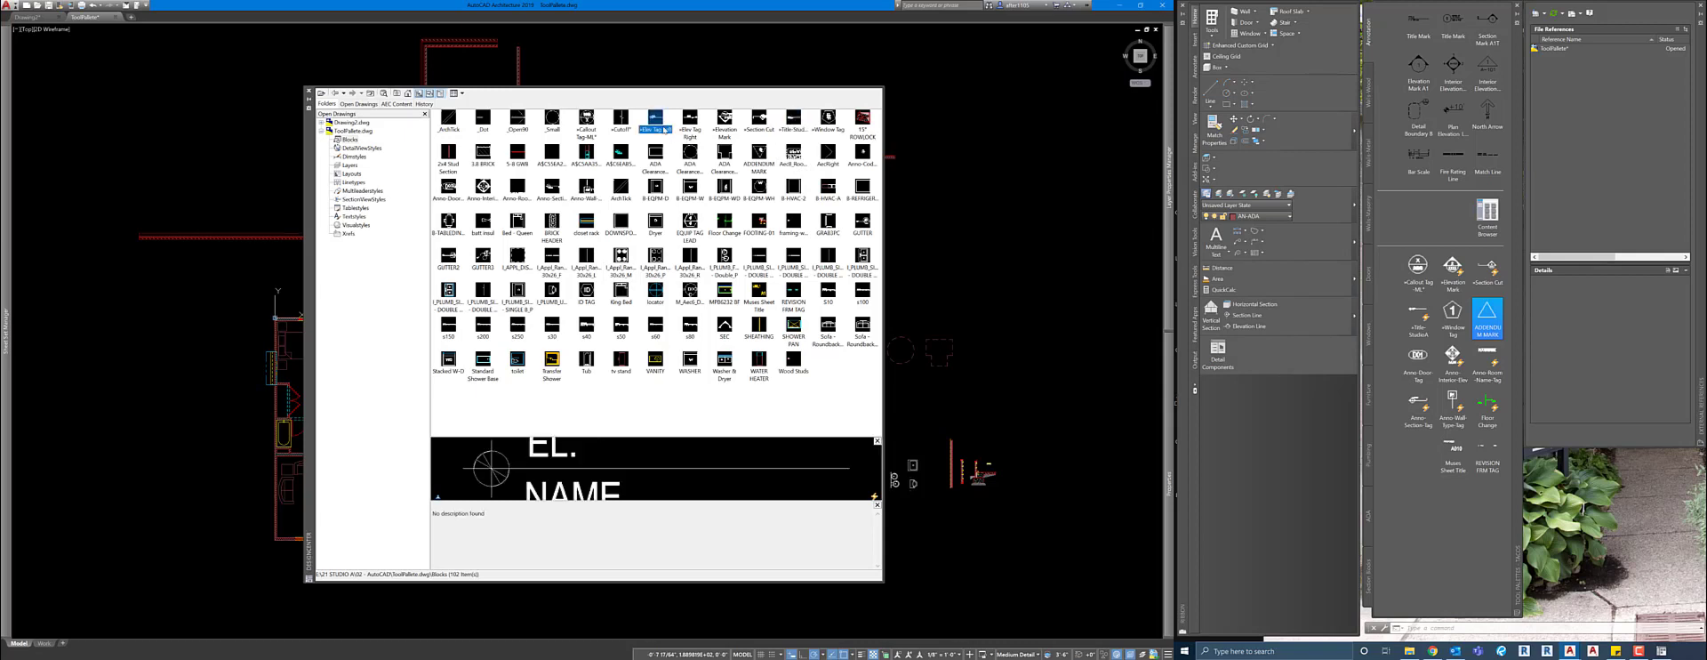
left_click_drag(654, 119, 1308, 393)
left_click_drag(1408, 462, 1410, 466)
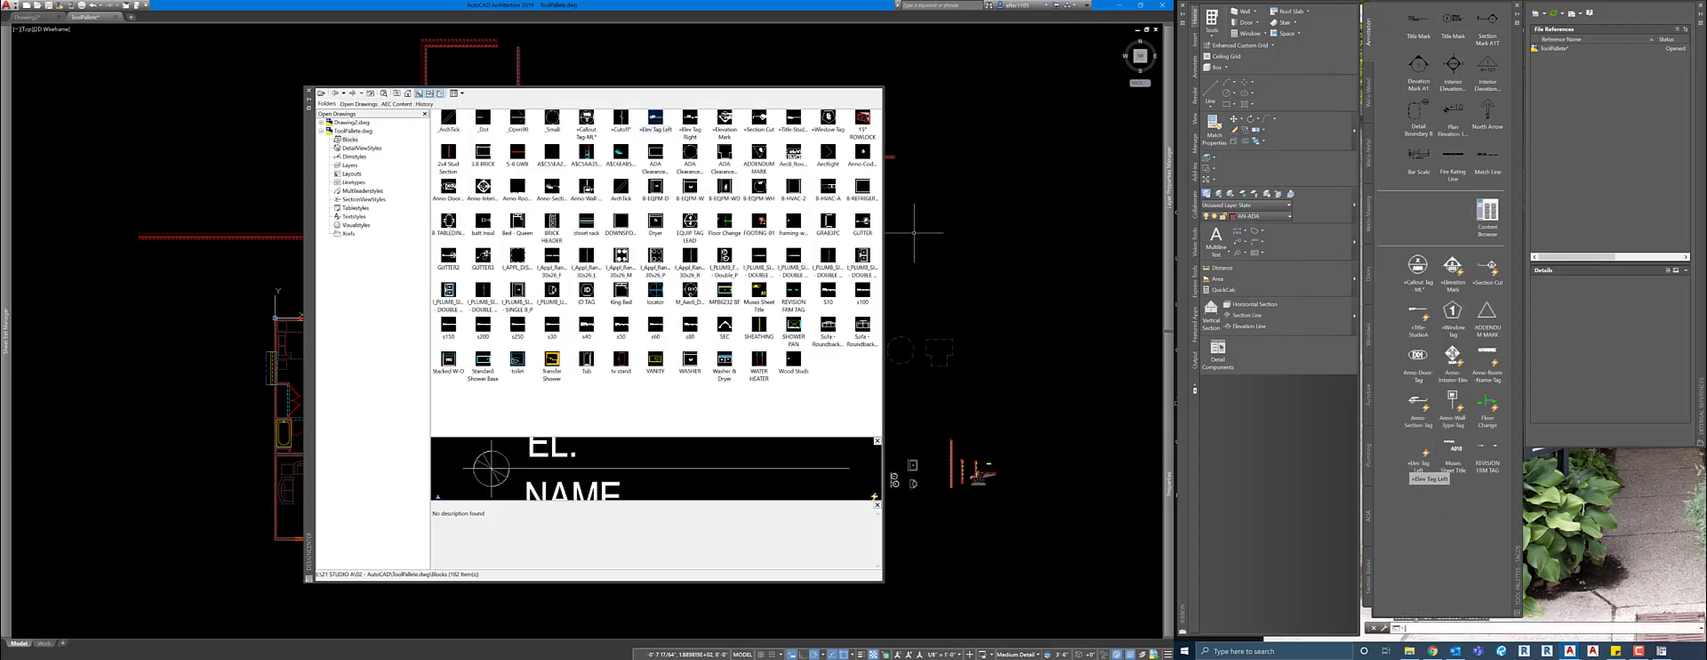
left_click_drag(687, 118, 1440, 474)
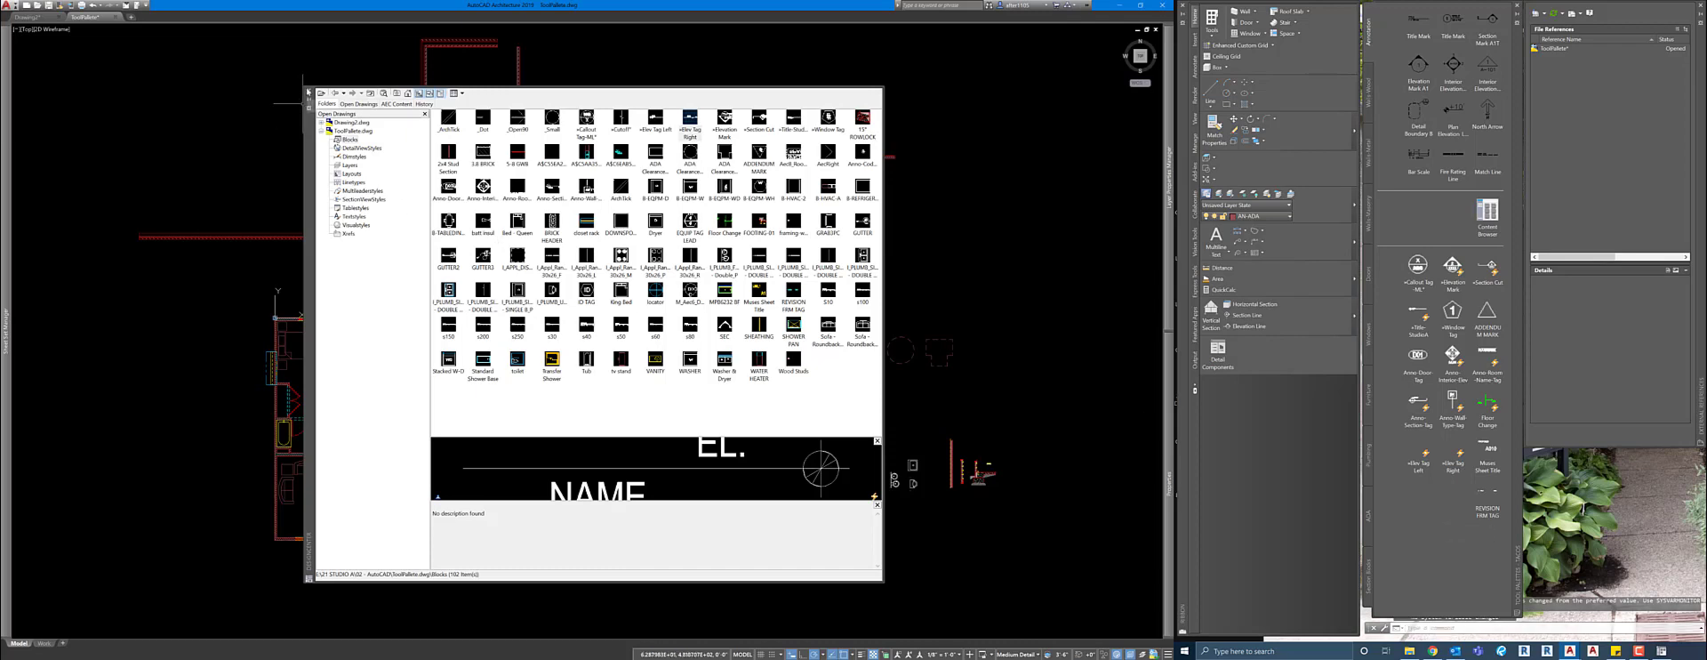
left_click(308, 92)
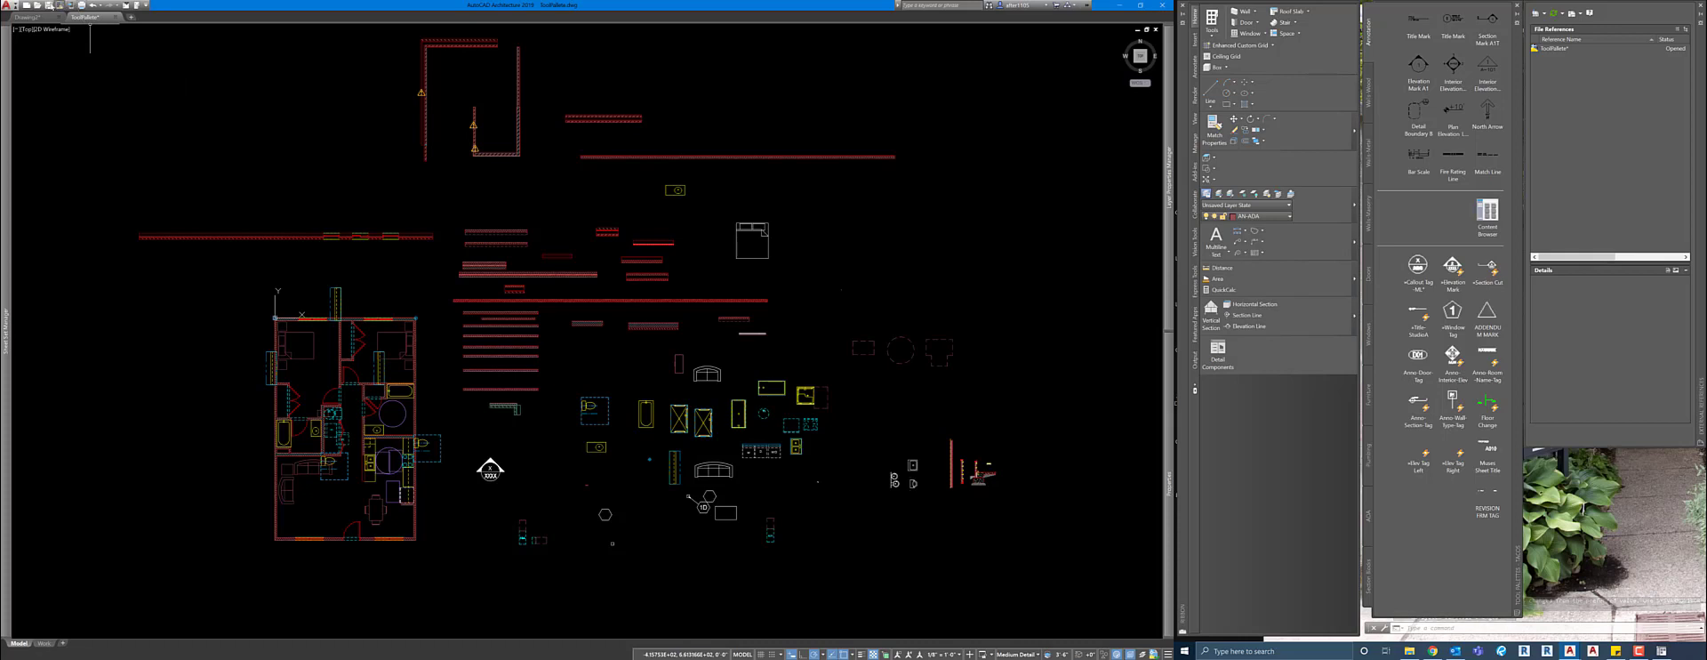
left_click(116, 17)
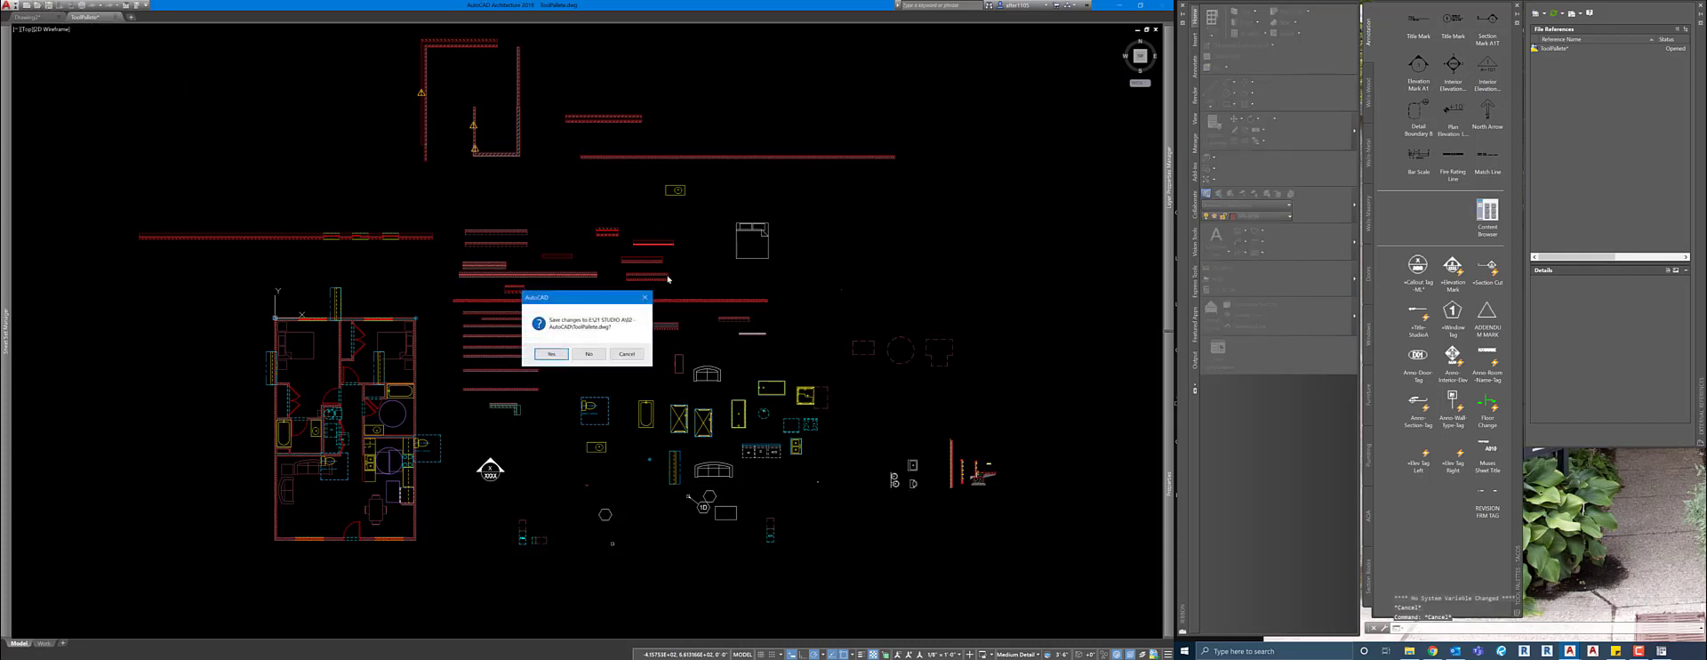
left_click(637, 357)
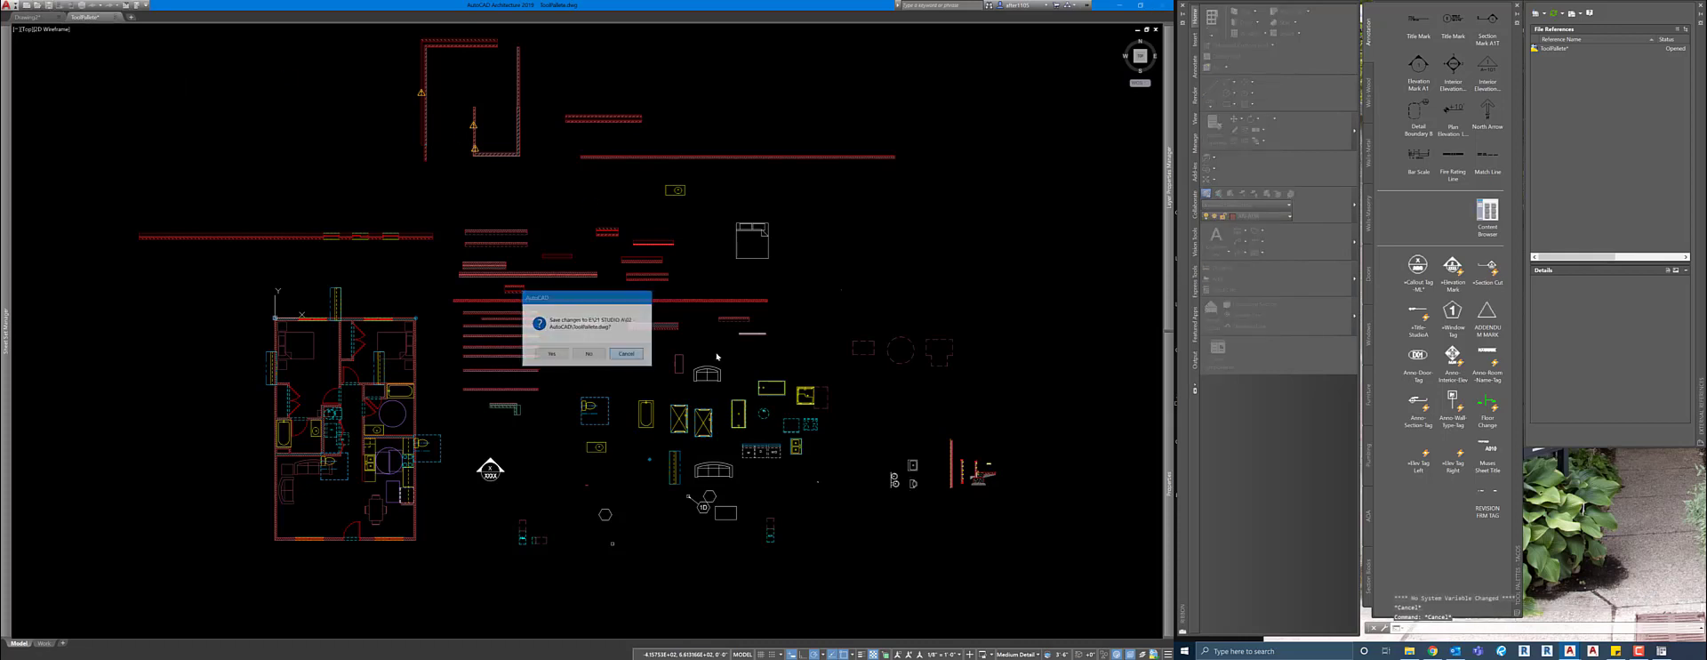
Show the Walls-Wood tool palette and list the source drawing's wall styles in a widened Style Manager tree
left_click(1370, 113)
left_click(1370, 134)
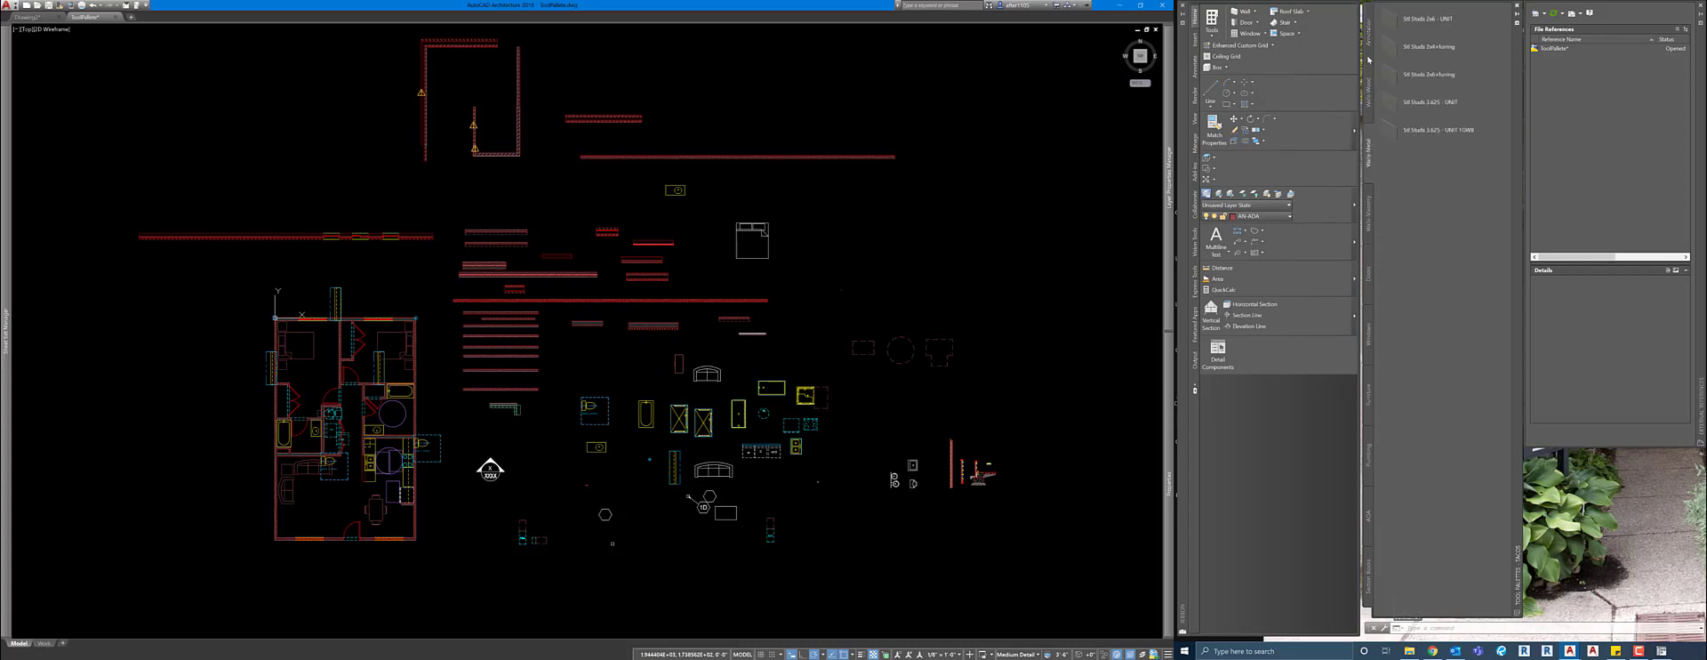
left_click(1366, 85)
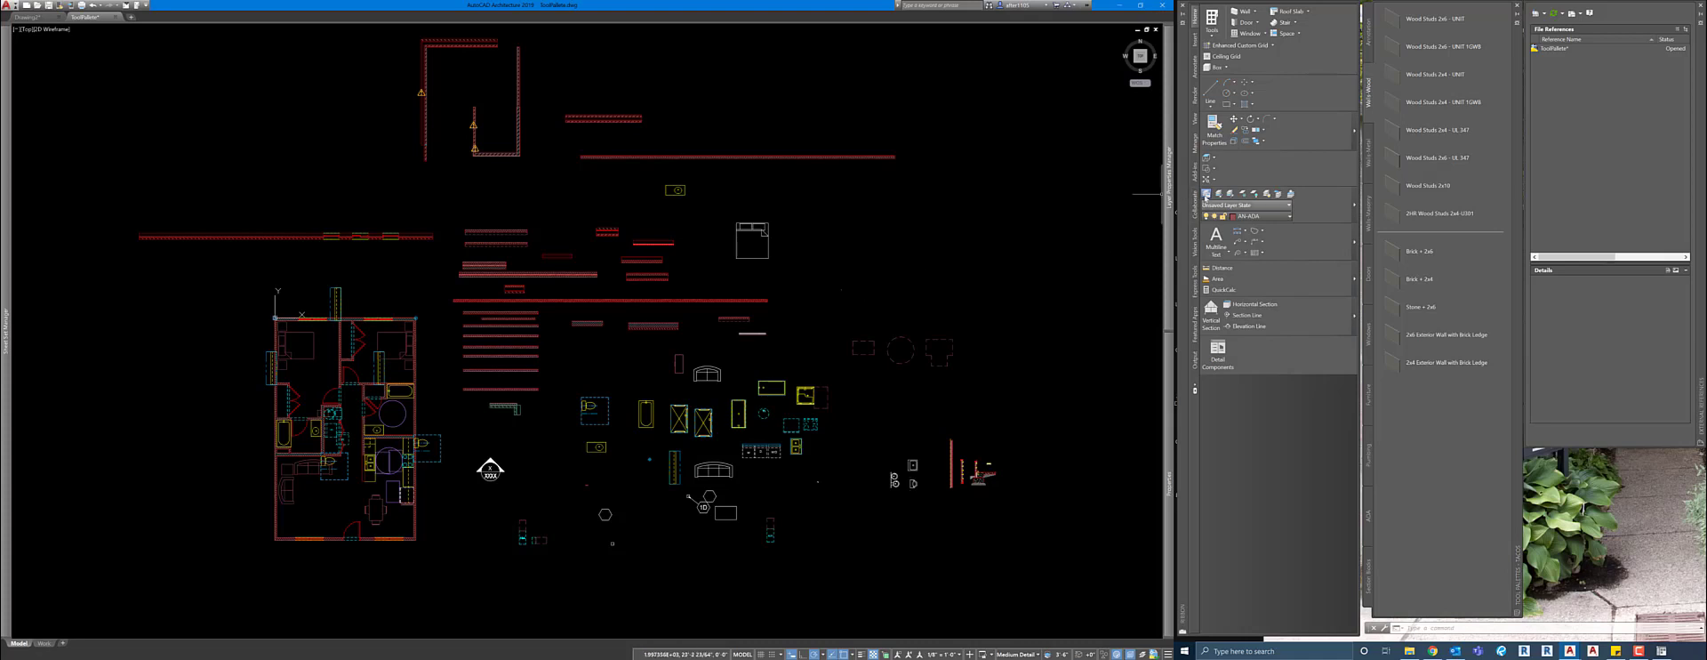
left_click(1198, 151)
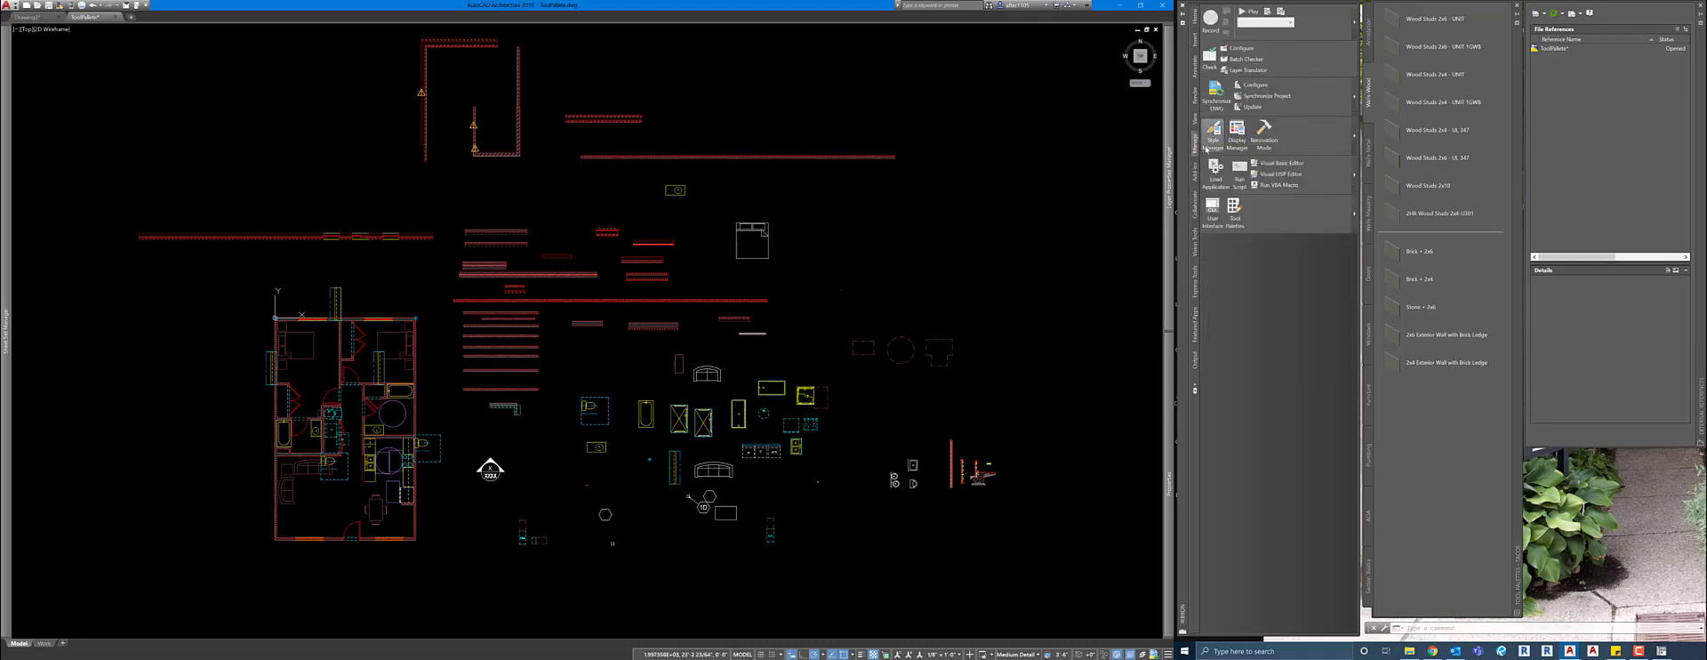
left_click(1215, 140)
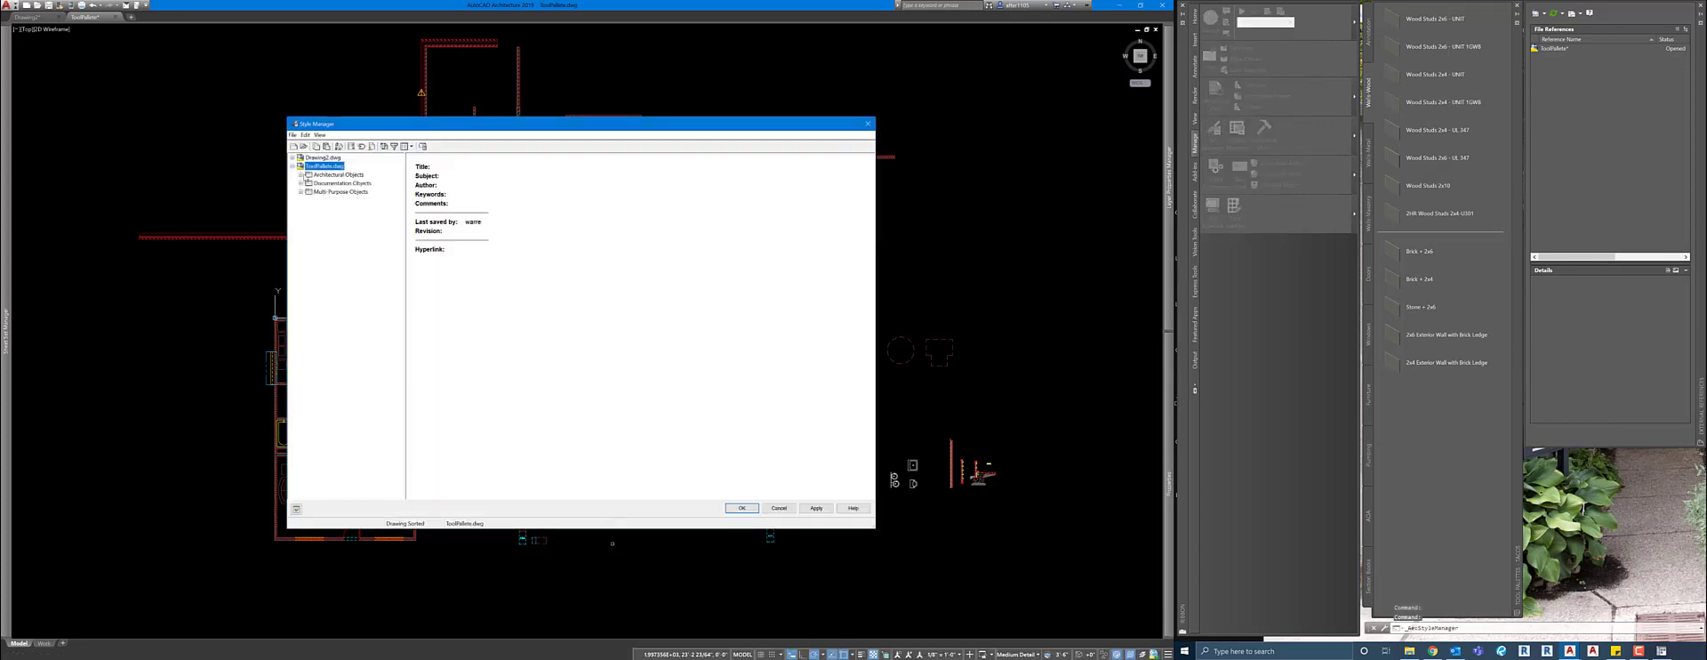
left_click(302, 175)
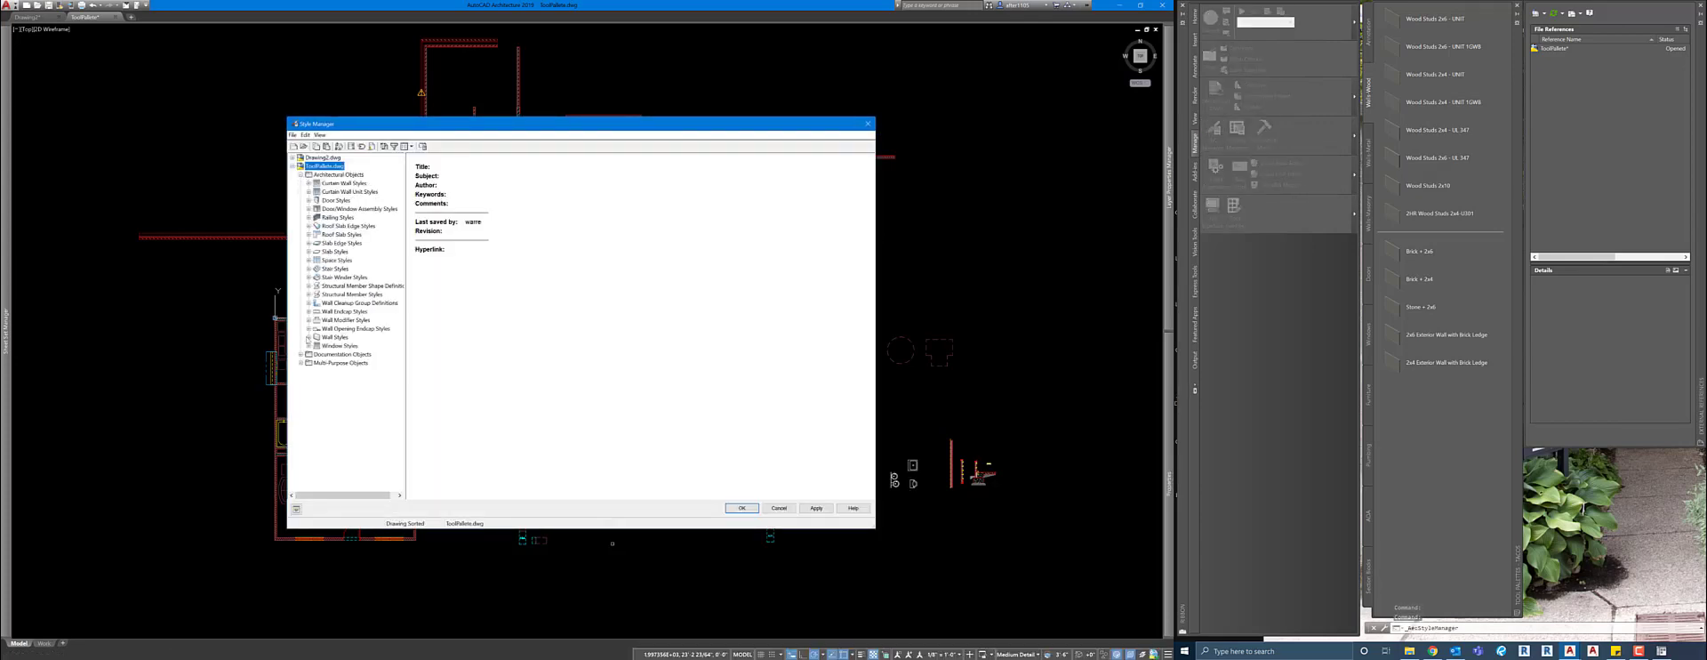
left_click(308, 338)
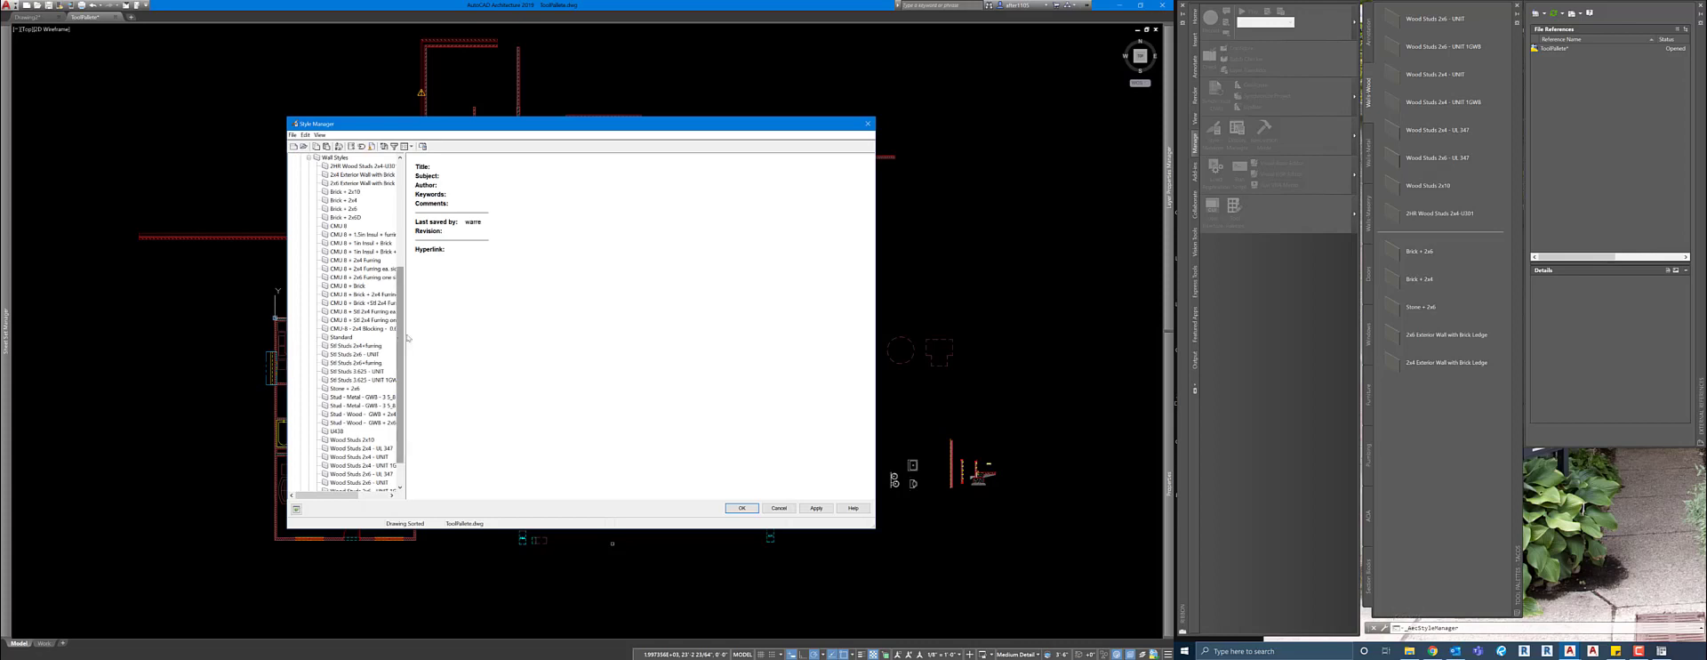
left_click_drag(404, 328, 489, 328)
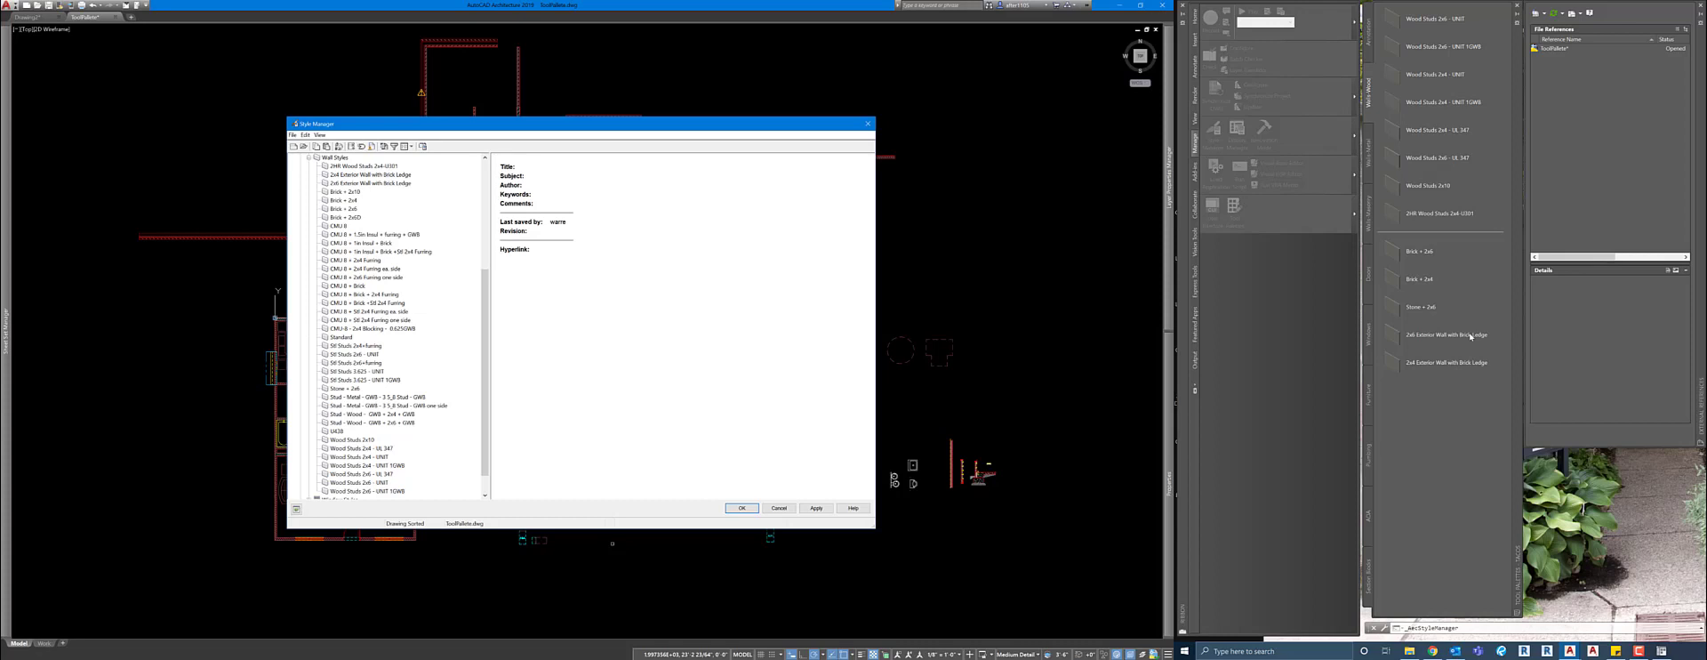
Add the wall style listed just above Wood Studs 2x10 to the Walls-Wood palette and close Style Manager
scroll(471, 394, "down", 1)
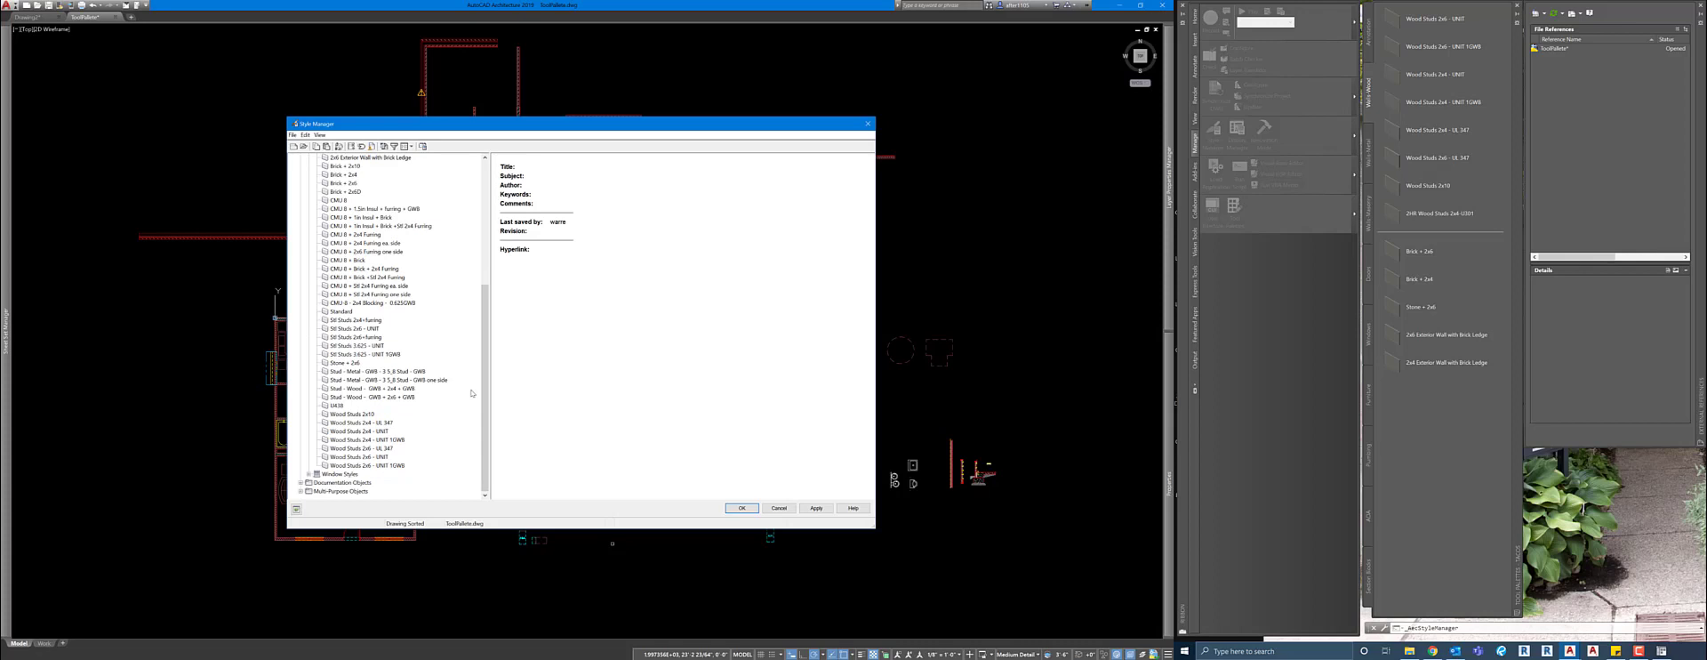
left_click(336, 404)
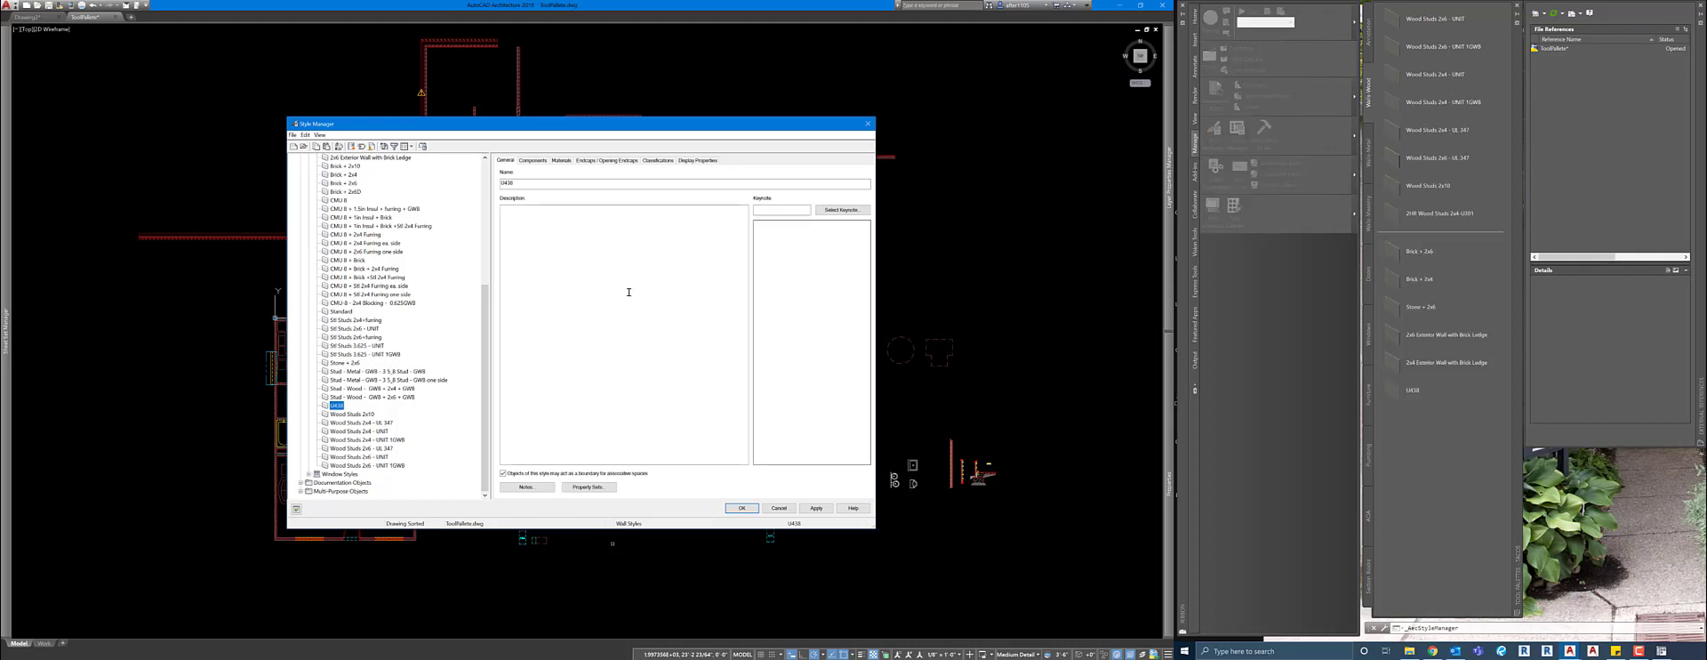
scroll(371, 368, "up", 8)
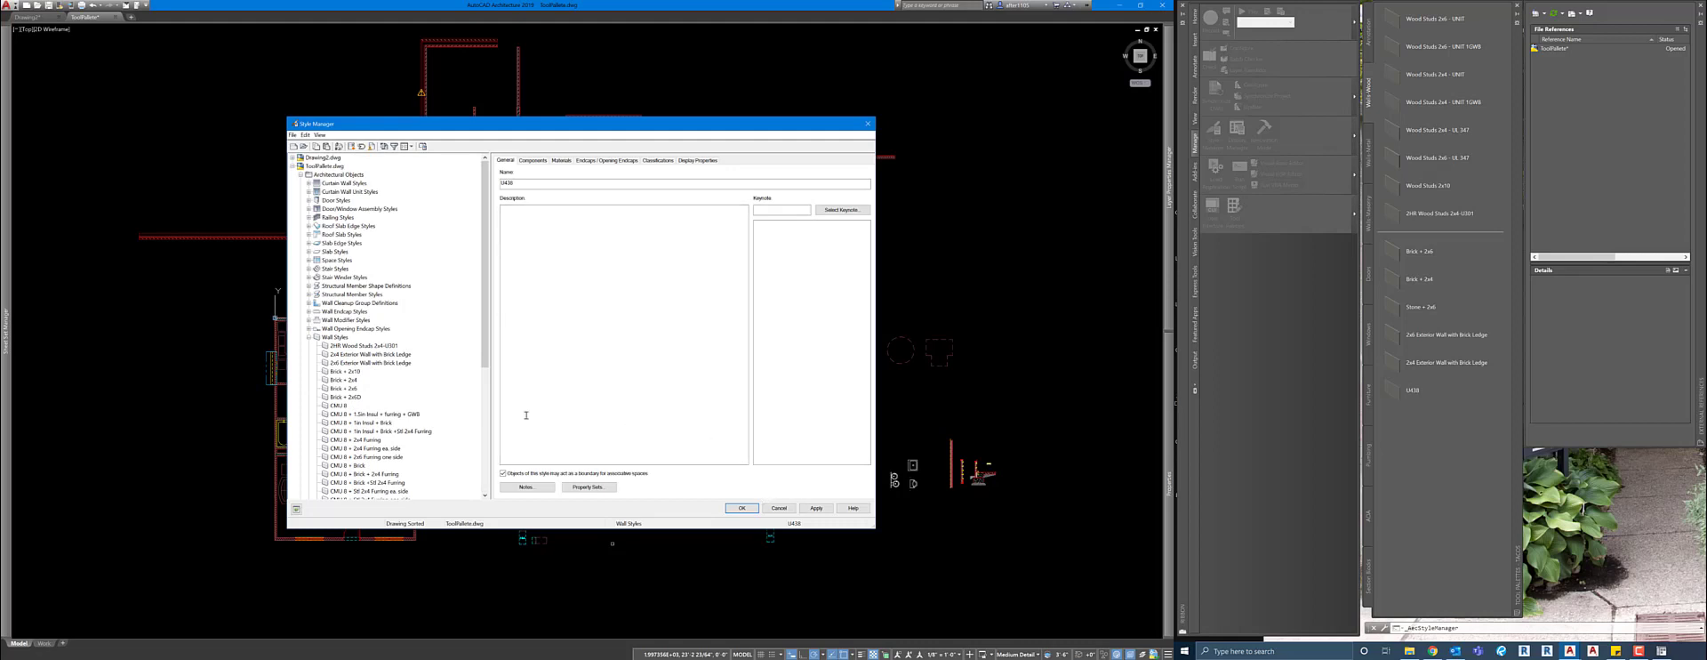
scroll(430, 414, "down", 8)
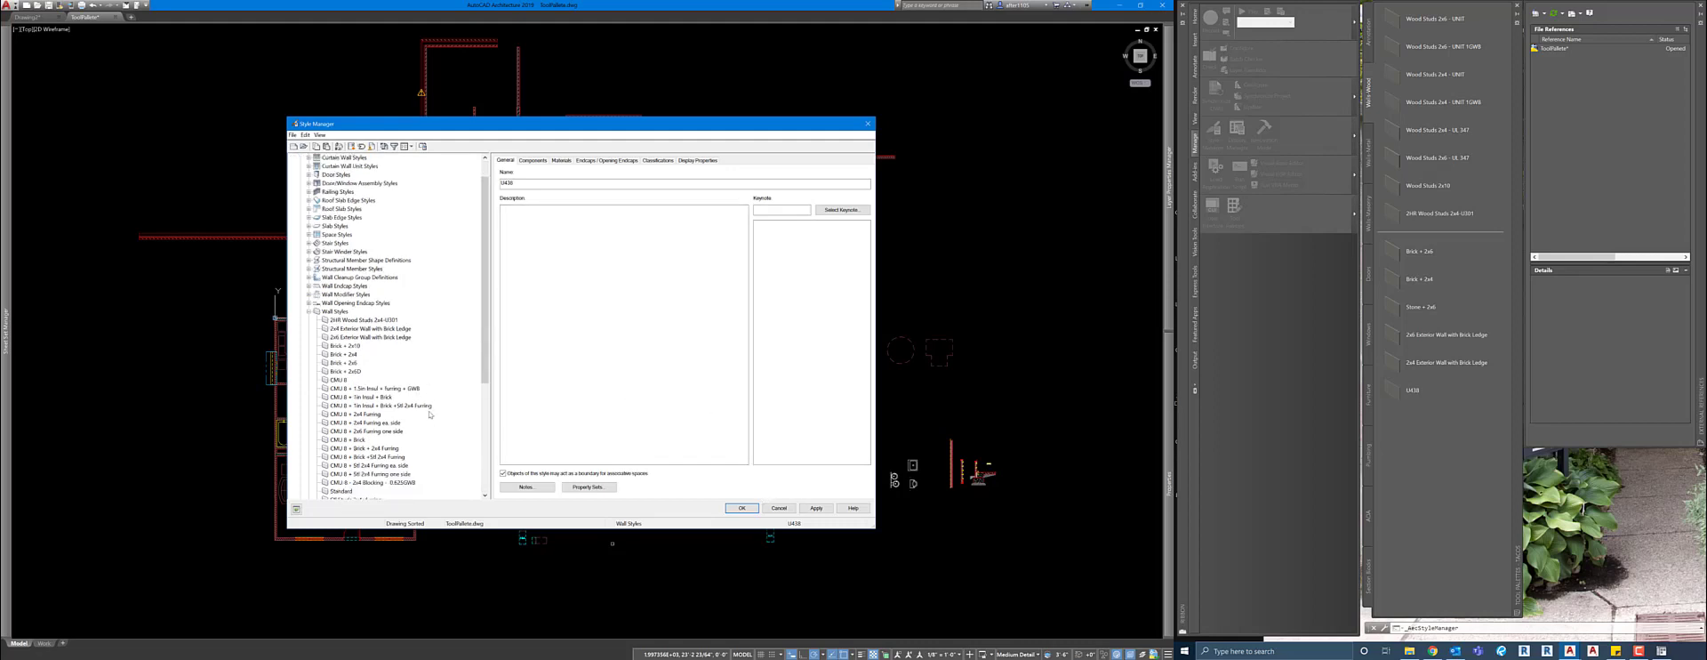
scroll(430, 415, "up", 5)
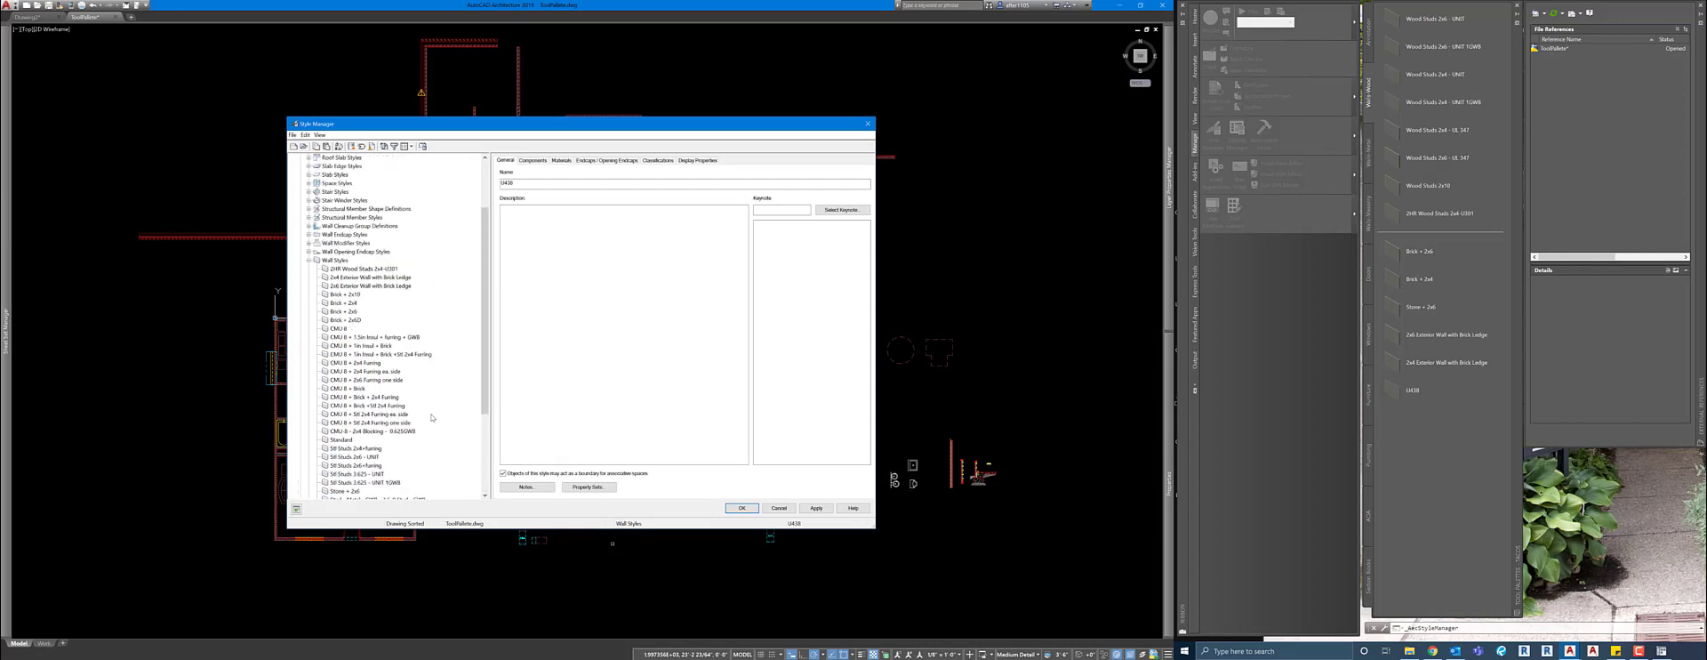
scroll(431, 417, "down", 1)
left_click(742, 508)
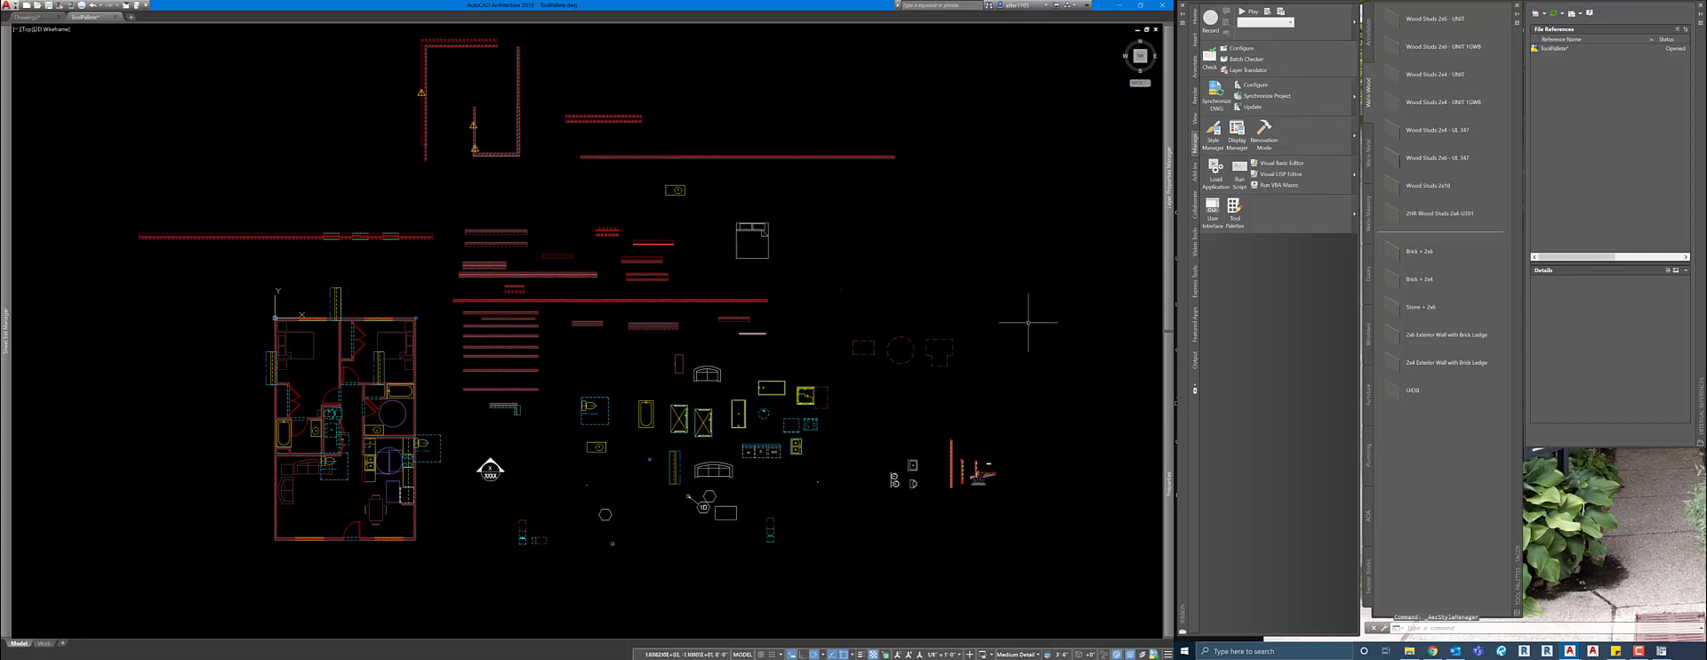
Open the palette customization dialog and enlarge it to show all palettes and palette groups
middle_click_drag(984, 310, 1003, 331)
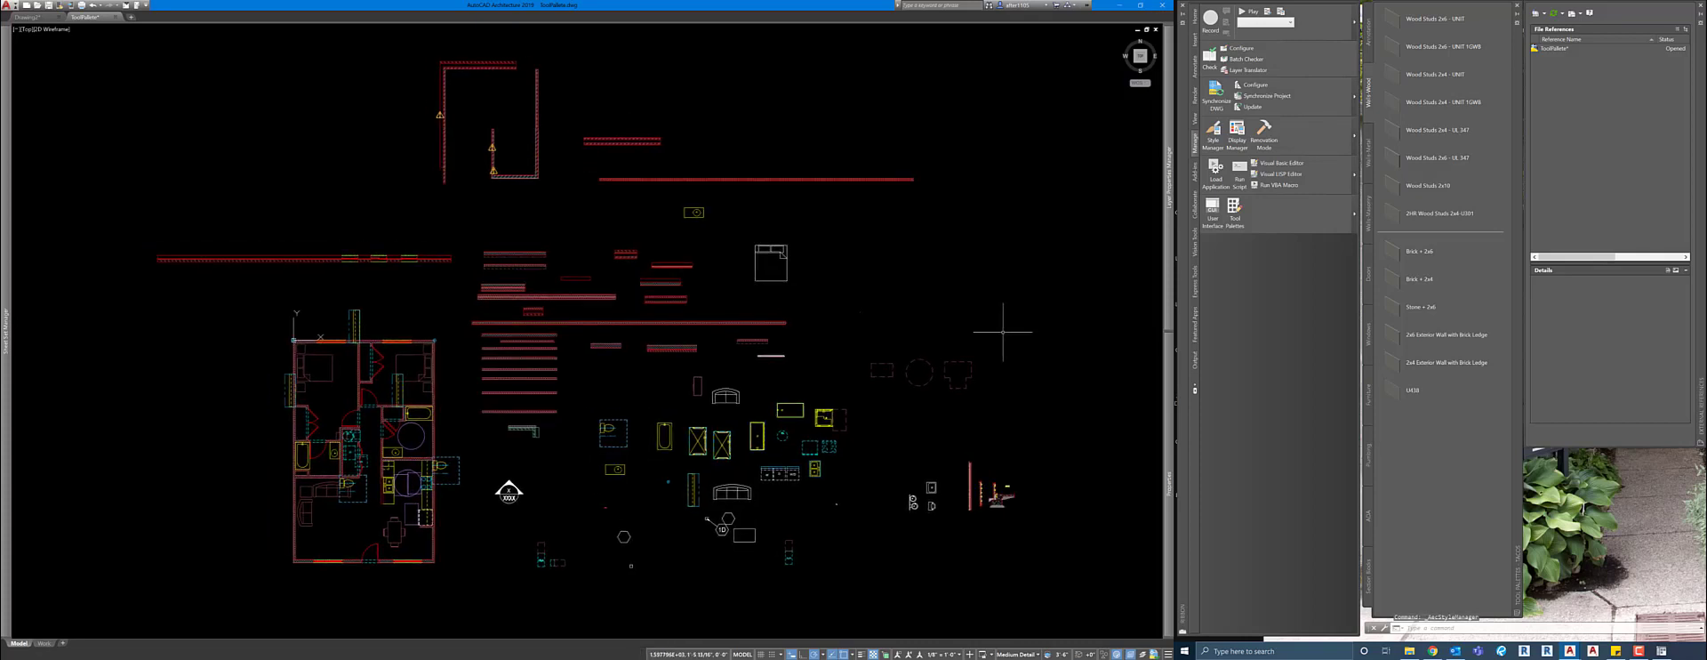
right_click(1516, 377)
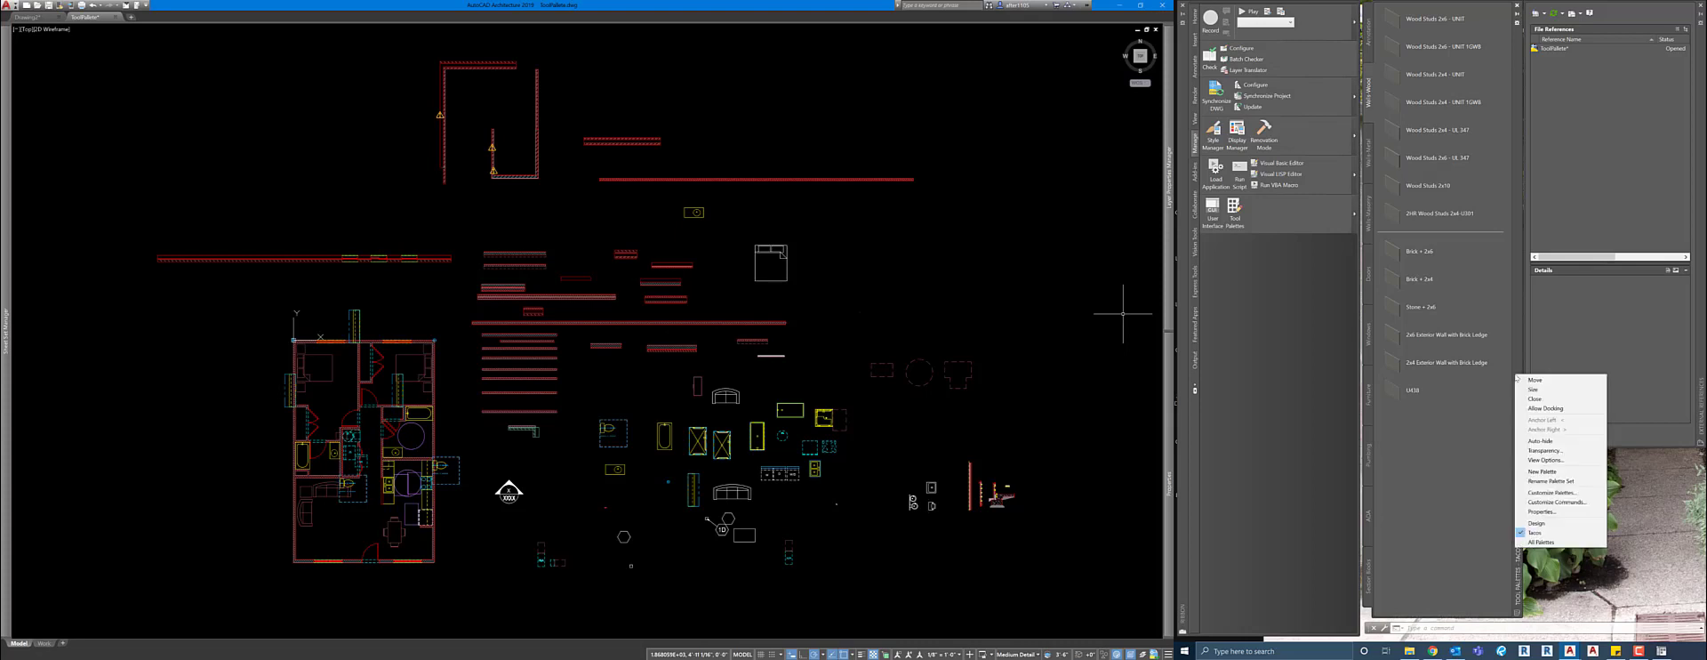
left_click(1558, 491)
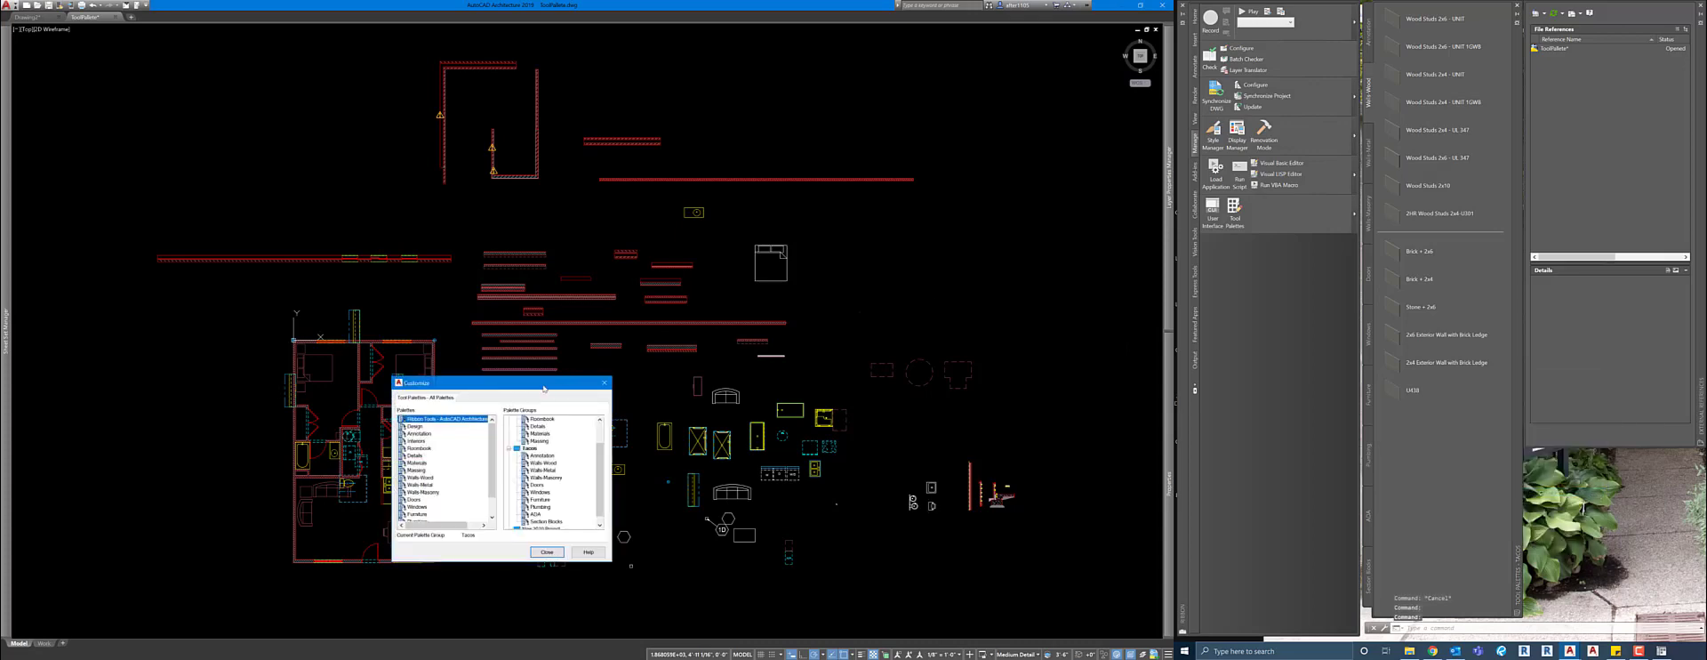
left_click_drag(543, 388, 560, 160)
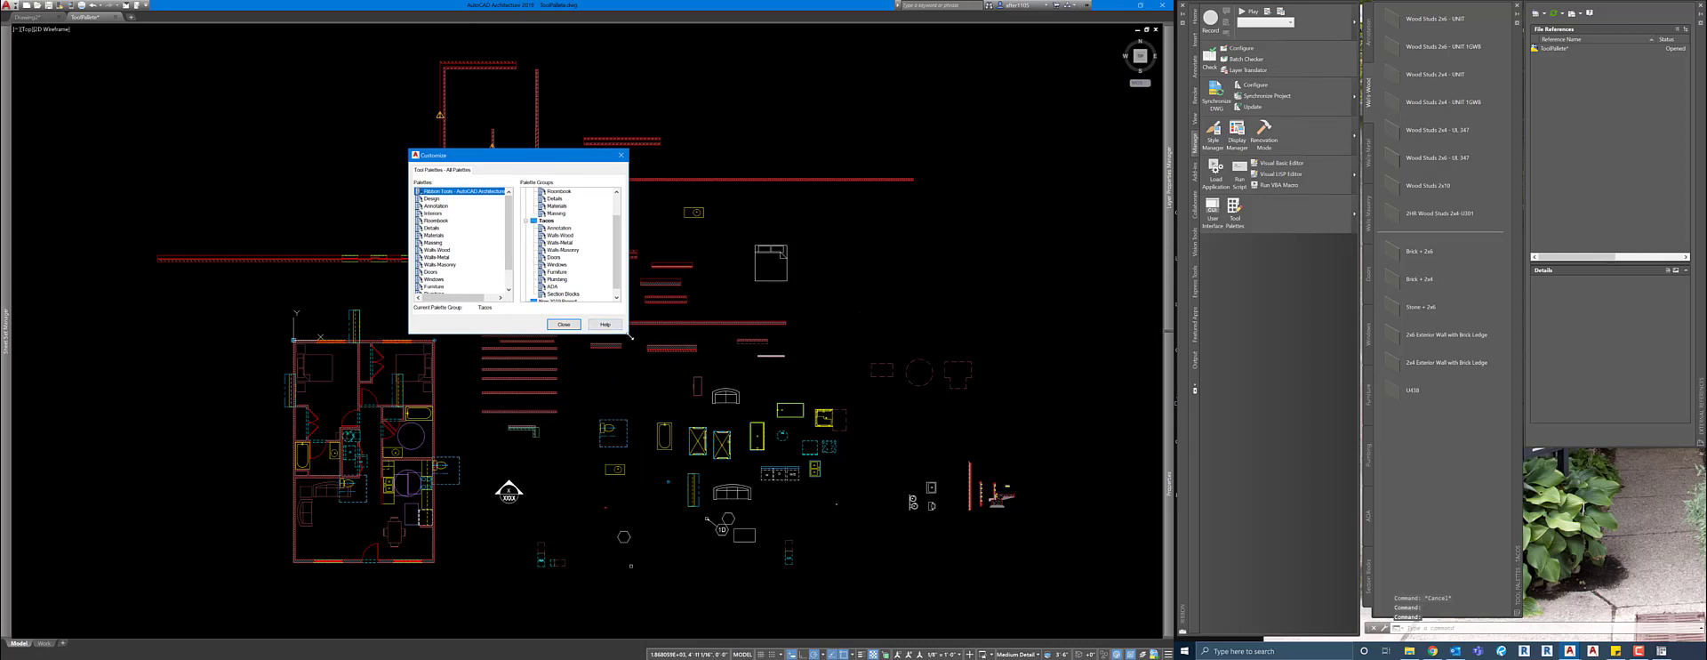
left_click_drag(631, 336, 834, 513)
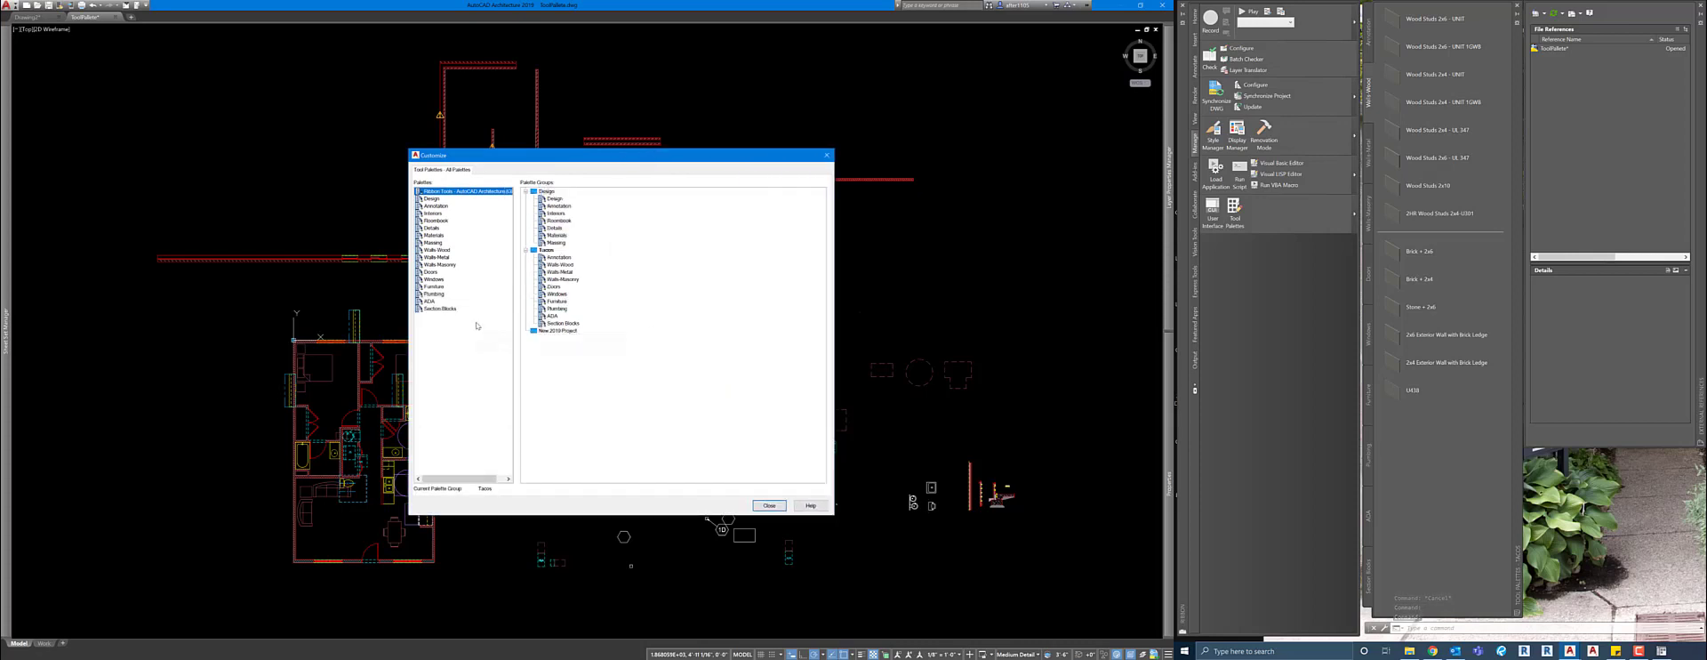
Examine the palettes inside the current palette group and the options for creating a new palette or a new group
left_click(546, 250)
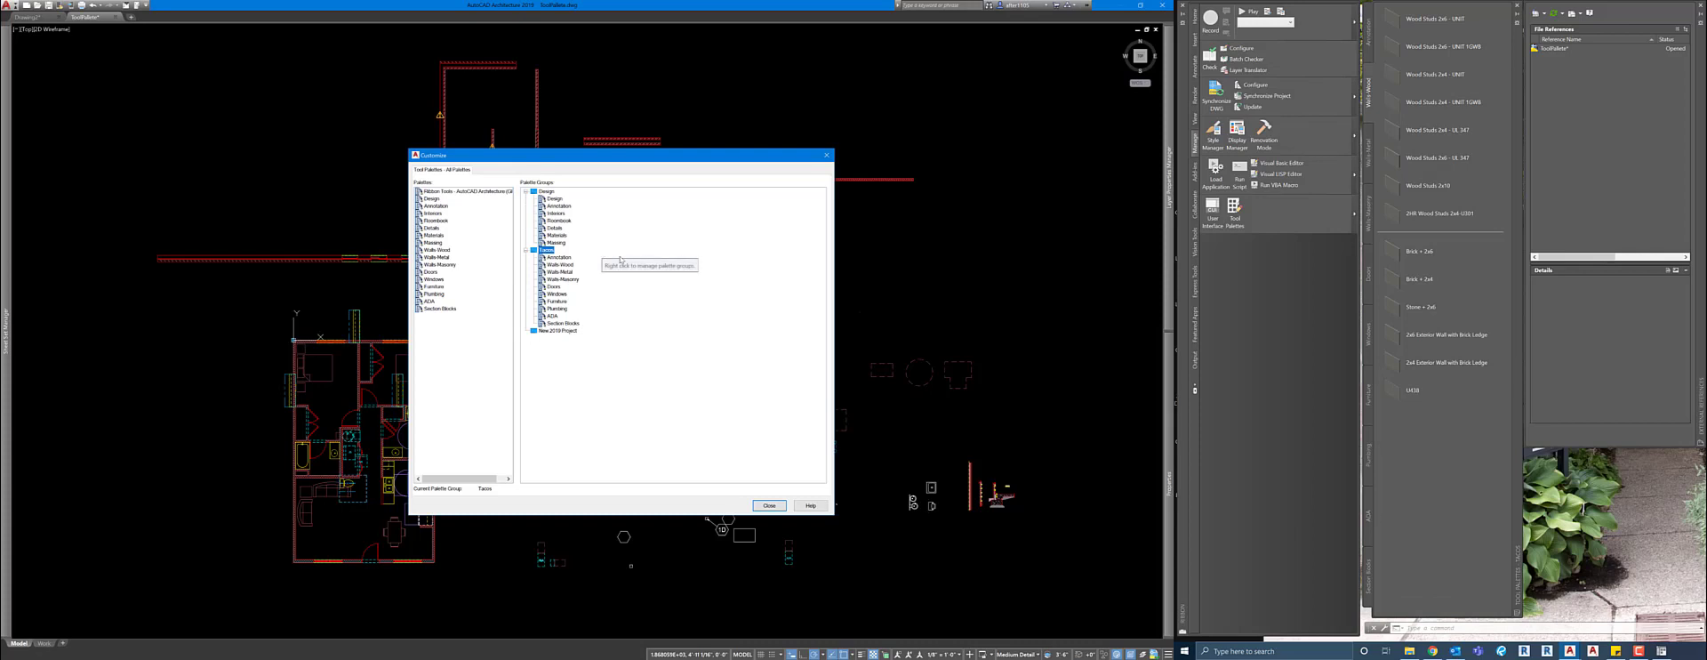
left_click(560, 264)
left_click(559, 257)
left_click(558, 271)
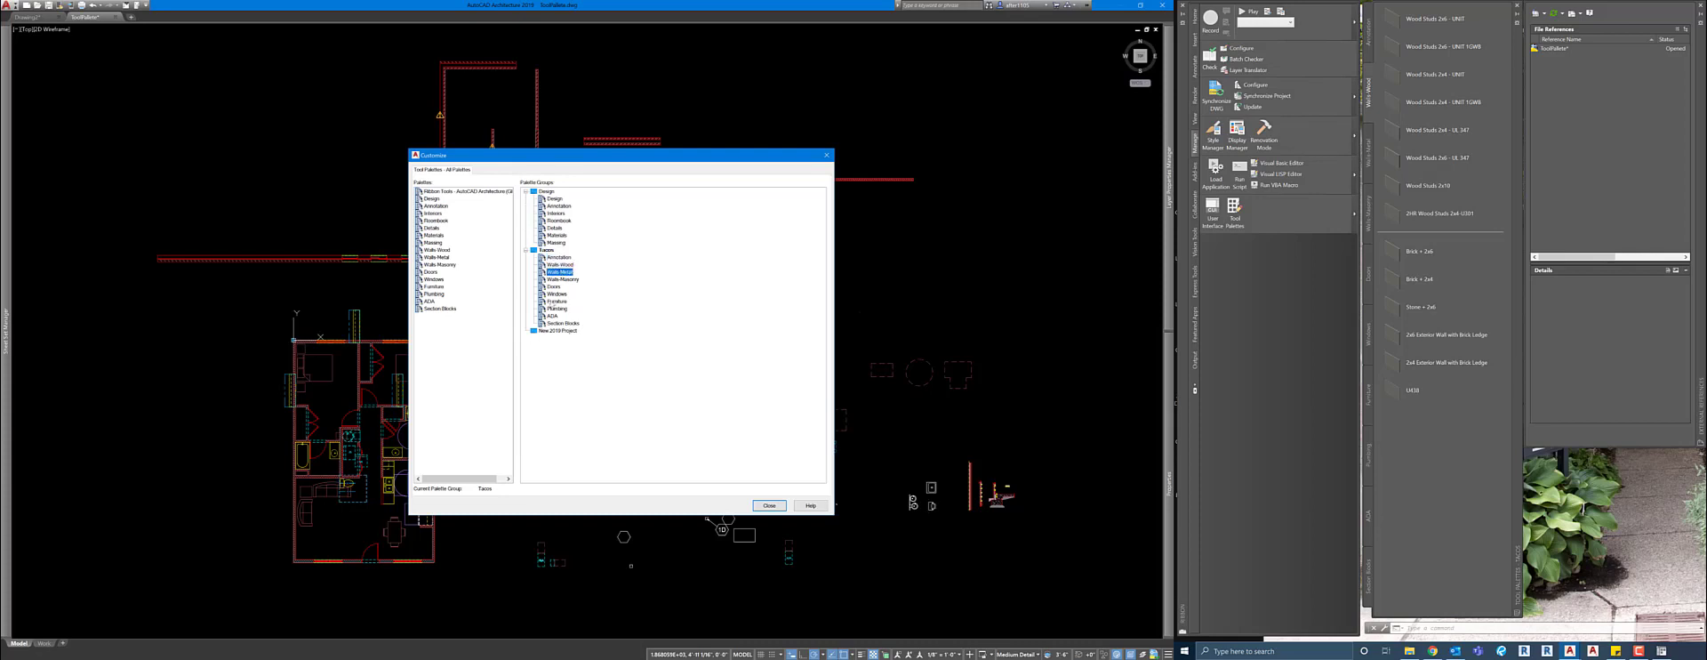
left_click(553, 302)
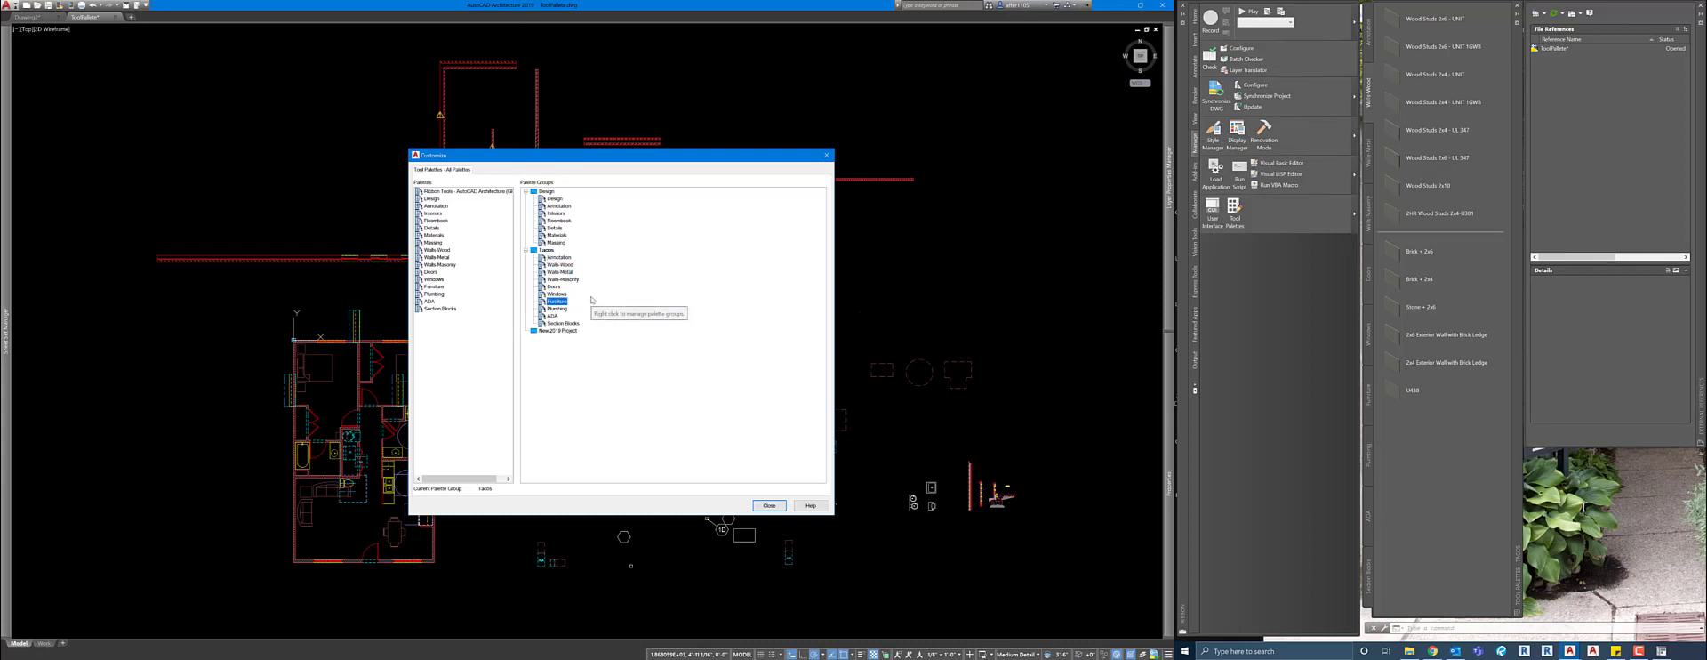
right_click(436, 339)
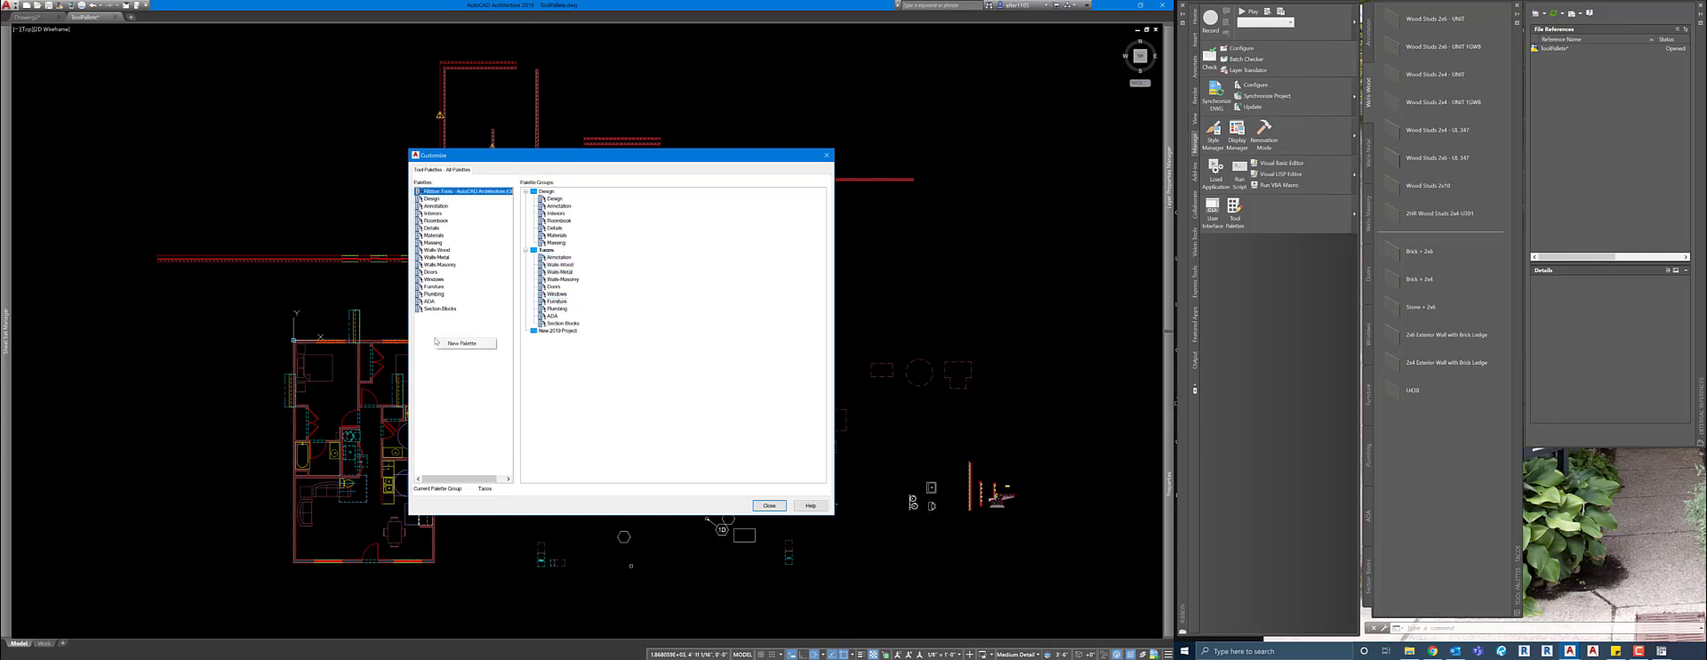
left_click(449, 332)
right_click(546, 357)
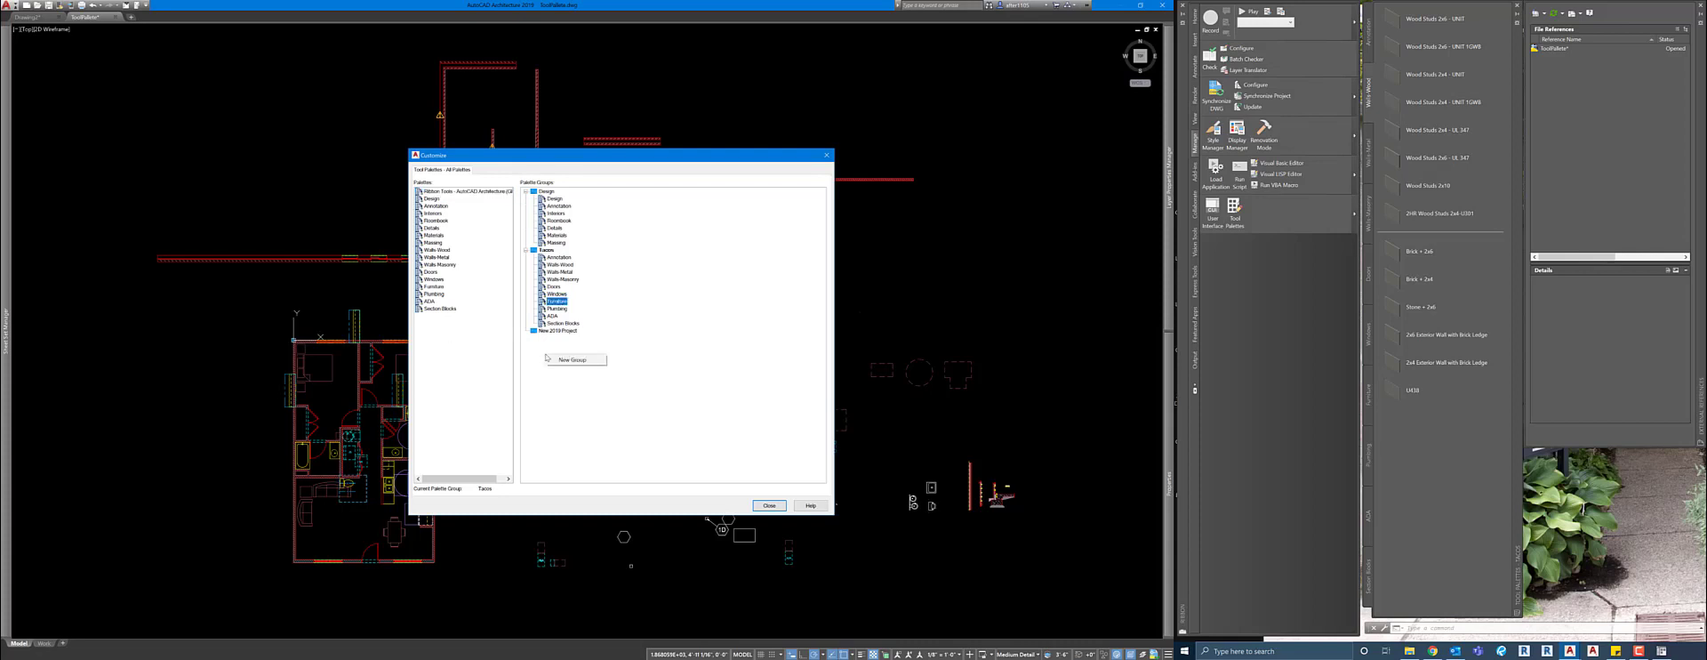
left_click(645, 333)
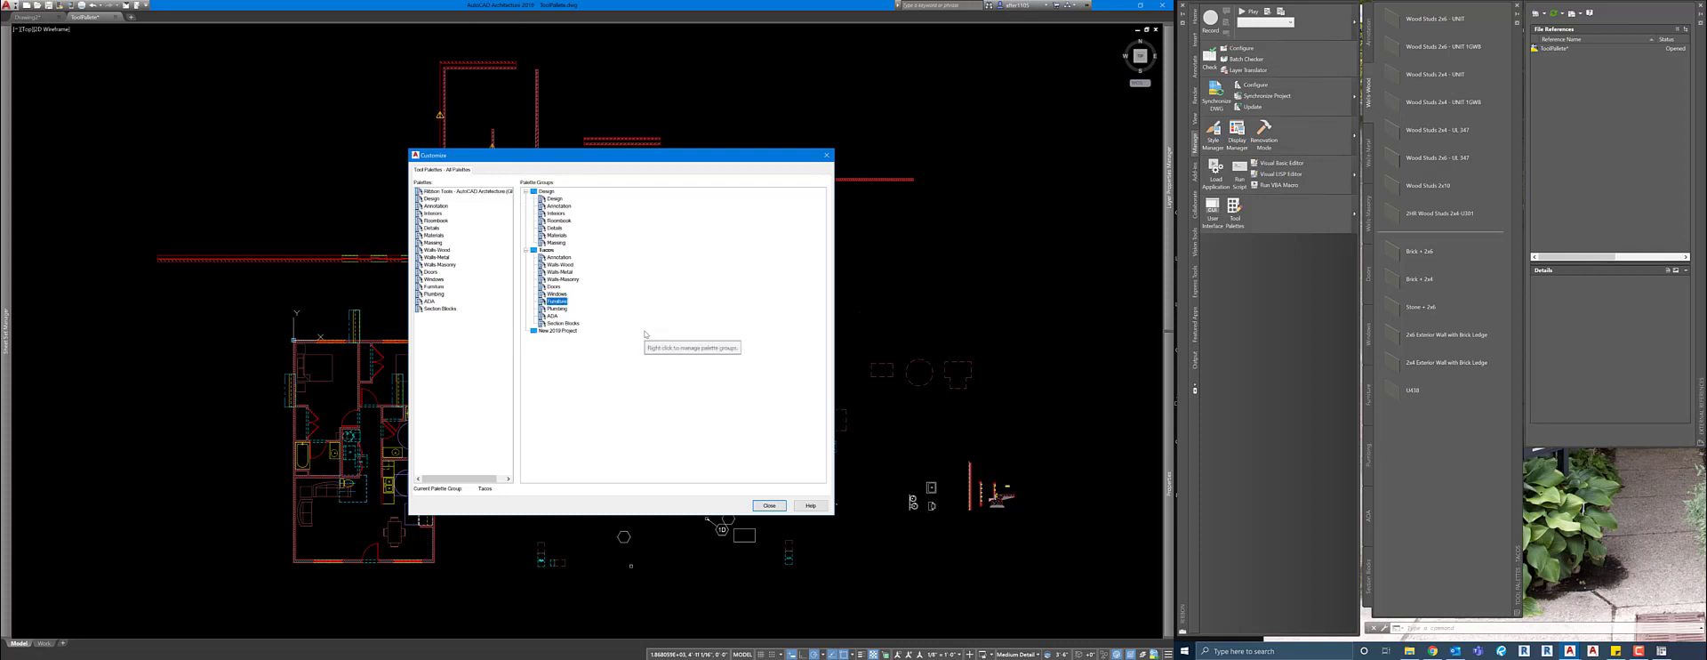
Add the Design palette to the end of the current palette group, below Section Blocks, and show its tools
left_click(451, 265)
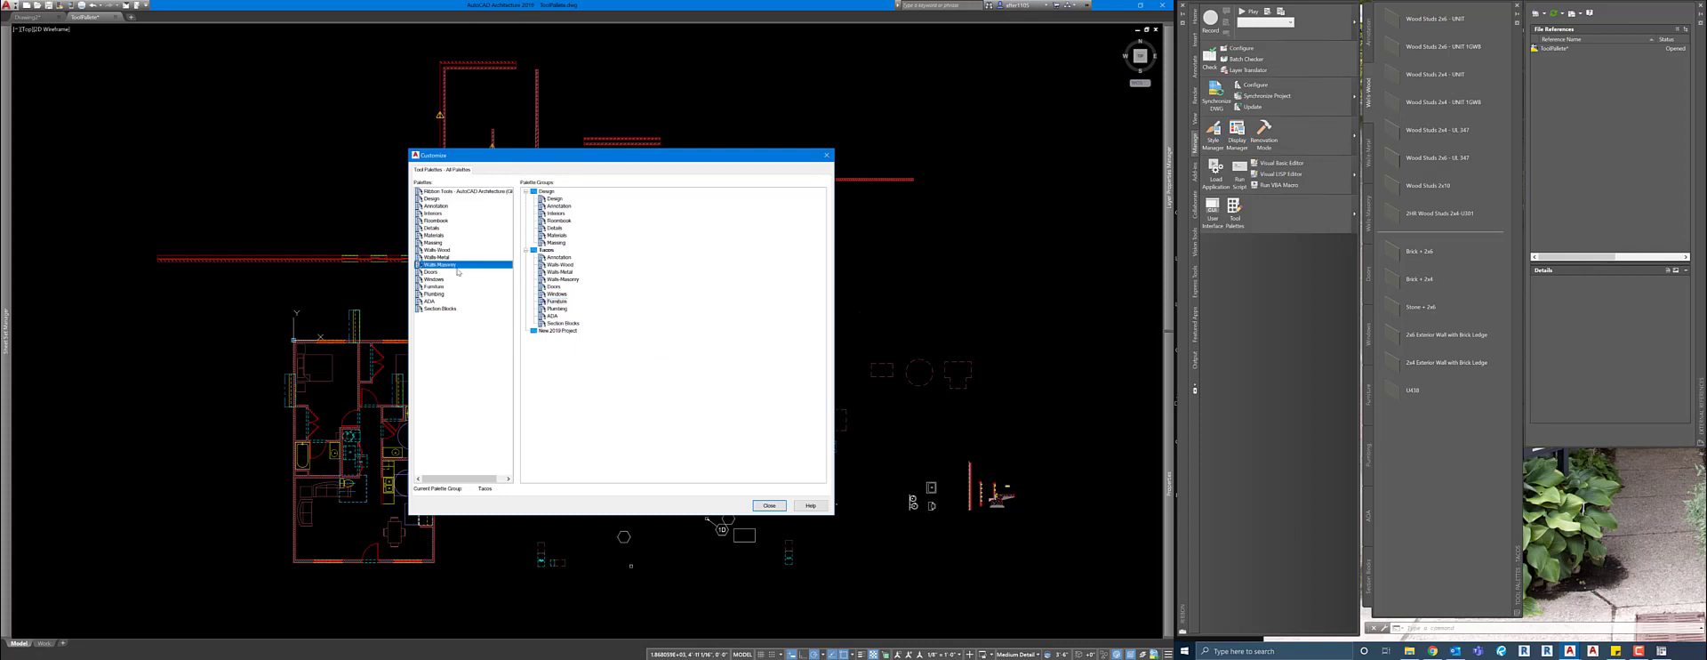
left_click(436, 302)
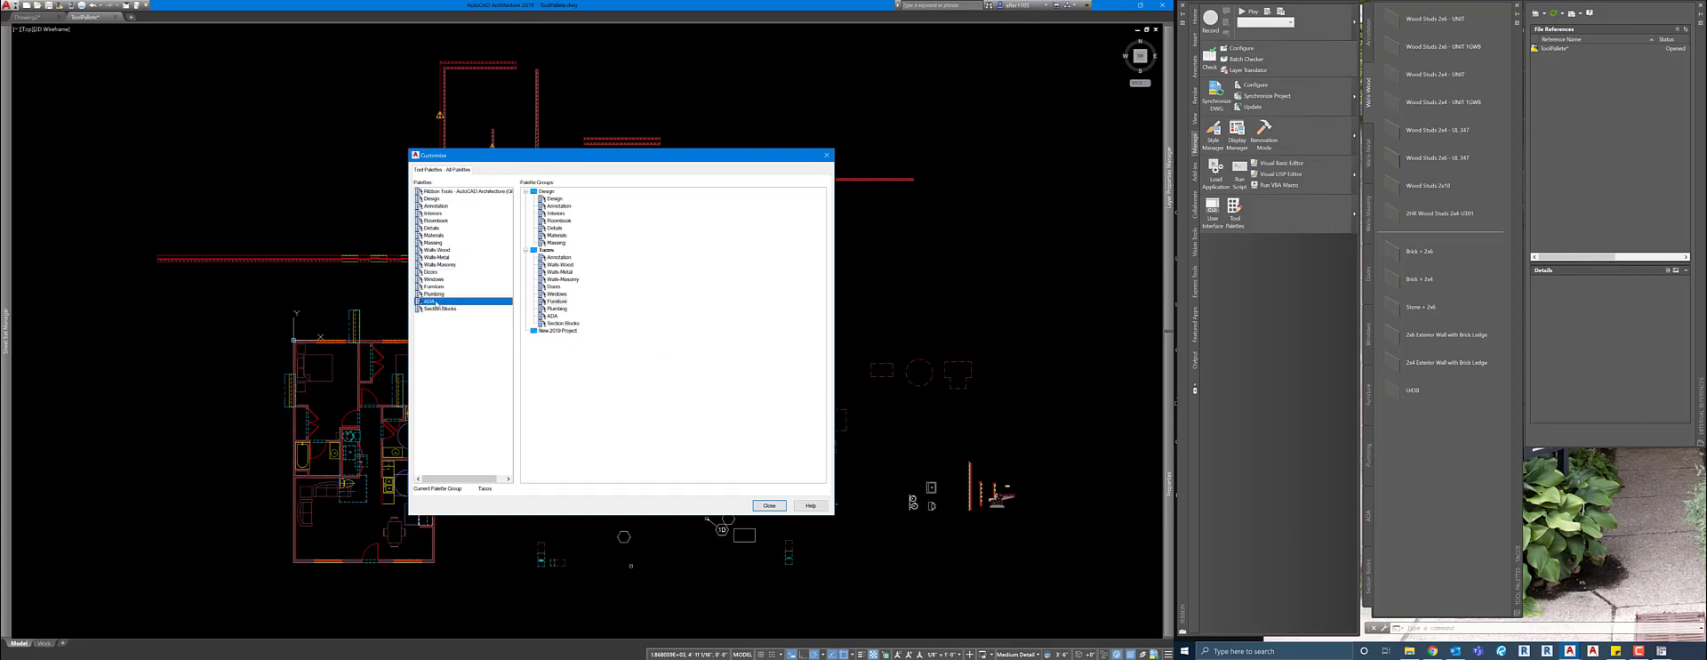
left_click(435, 293)
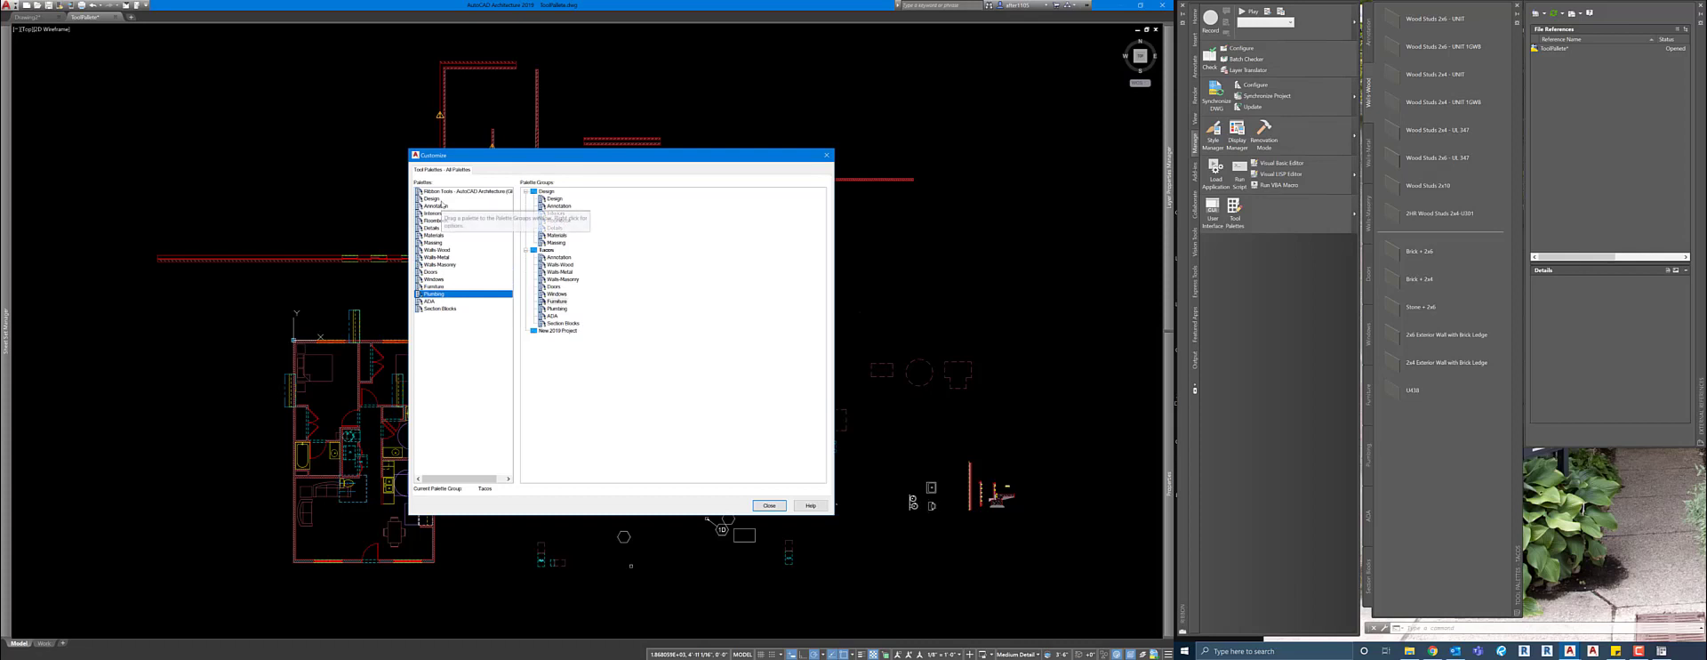
left_click(441, 200)
left_click_drag(443, 201, 574, 332)
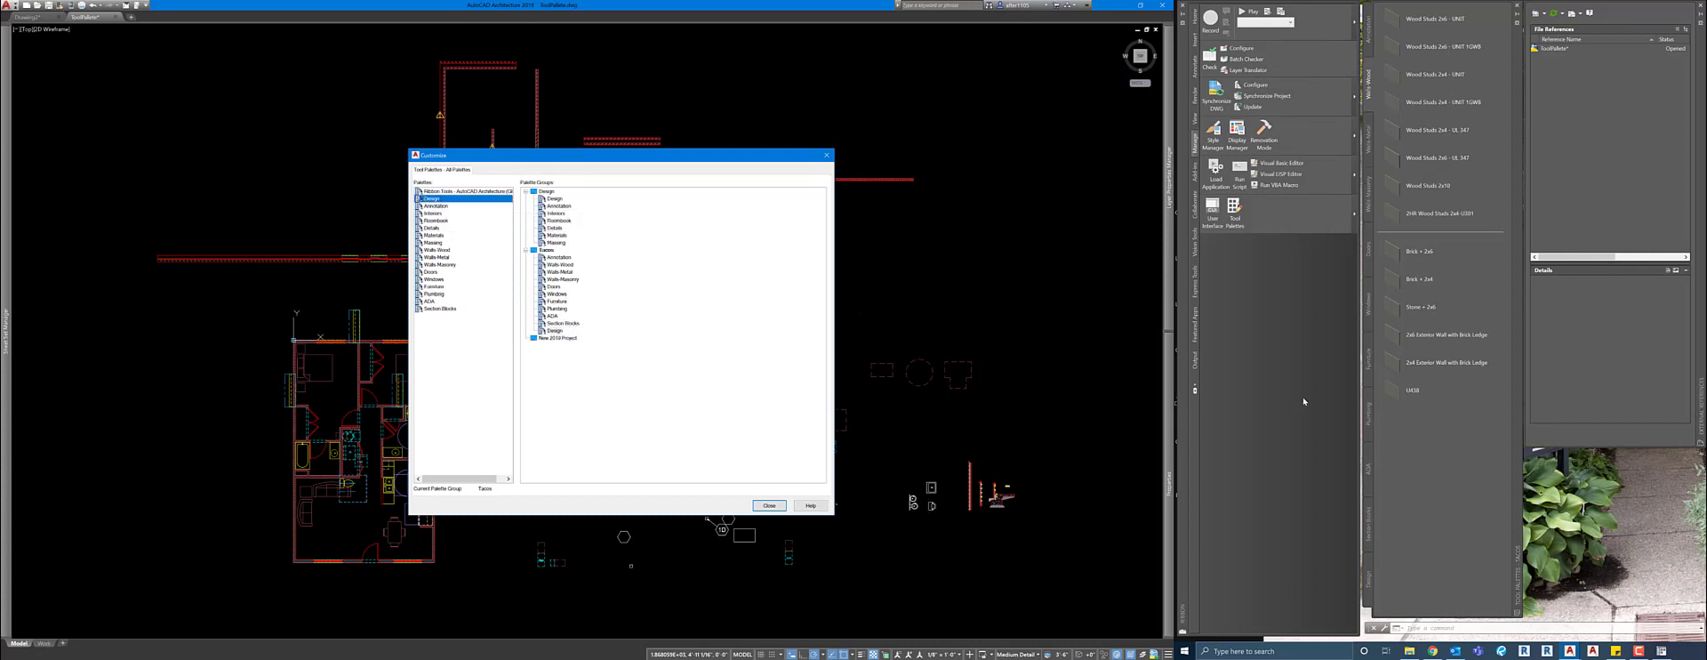
left_click(1370, 577)
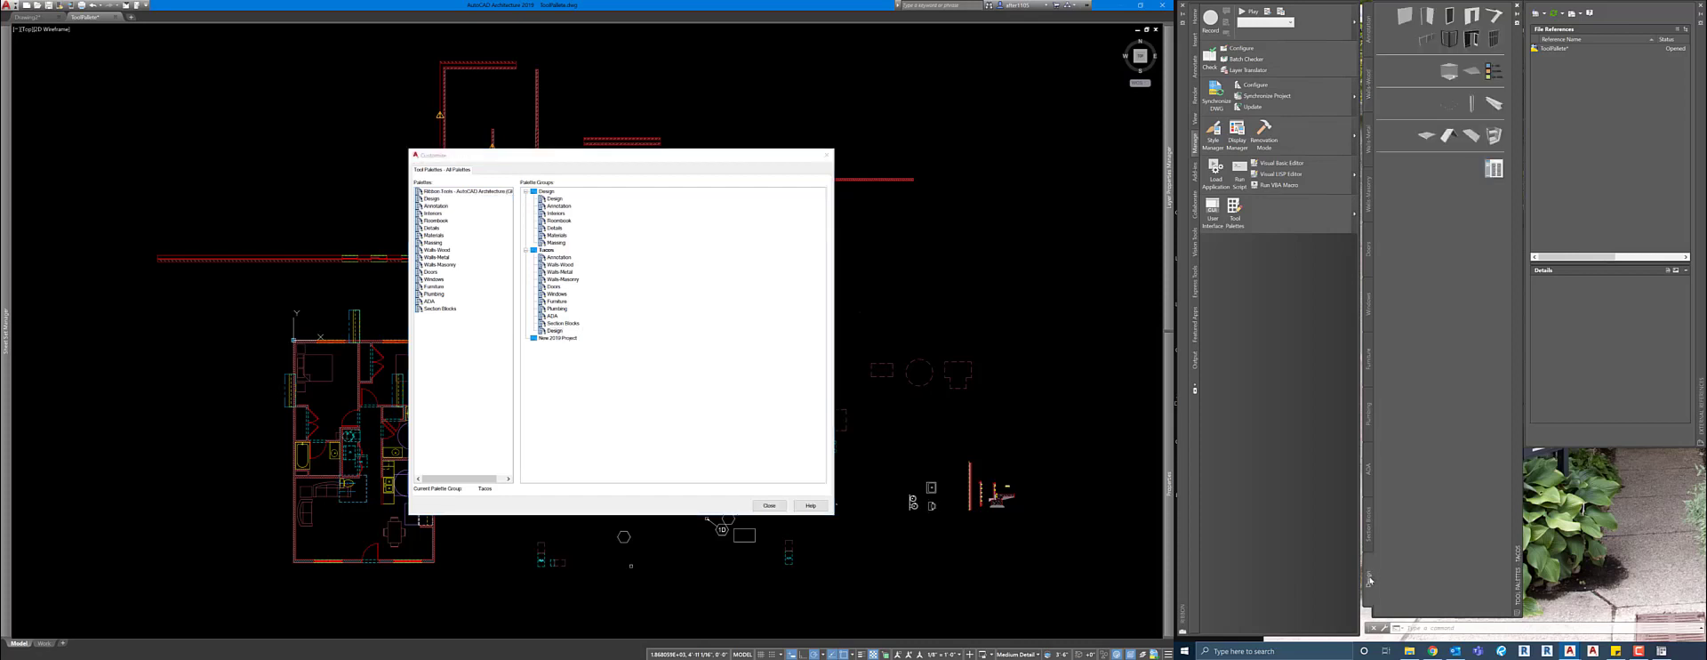
Remove the added Design palette from the current palette group and close the customization dialog
right_click(561, 333)
left_click(587, 344)
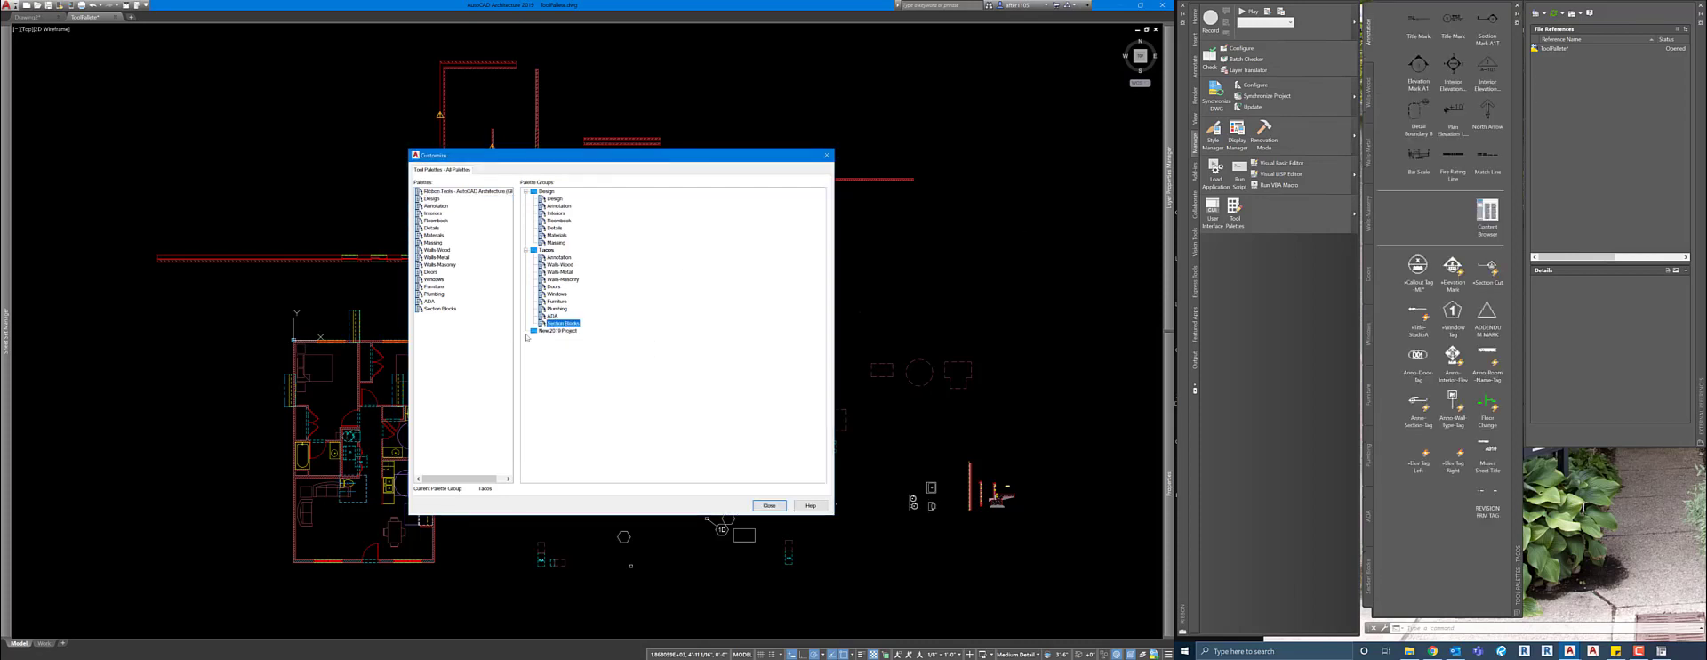
left_click(770, 504)
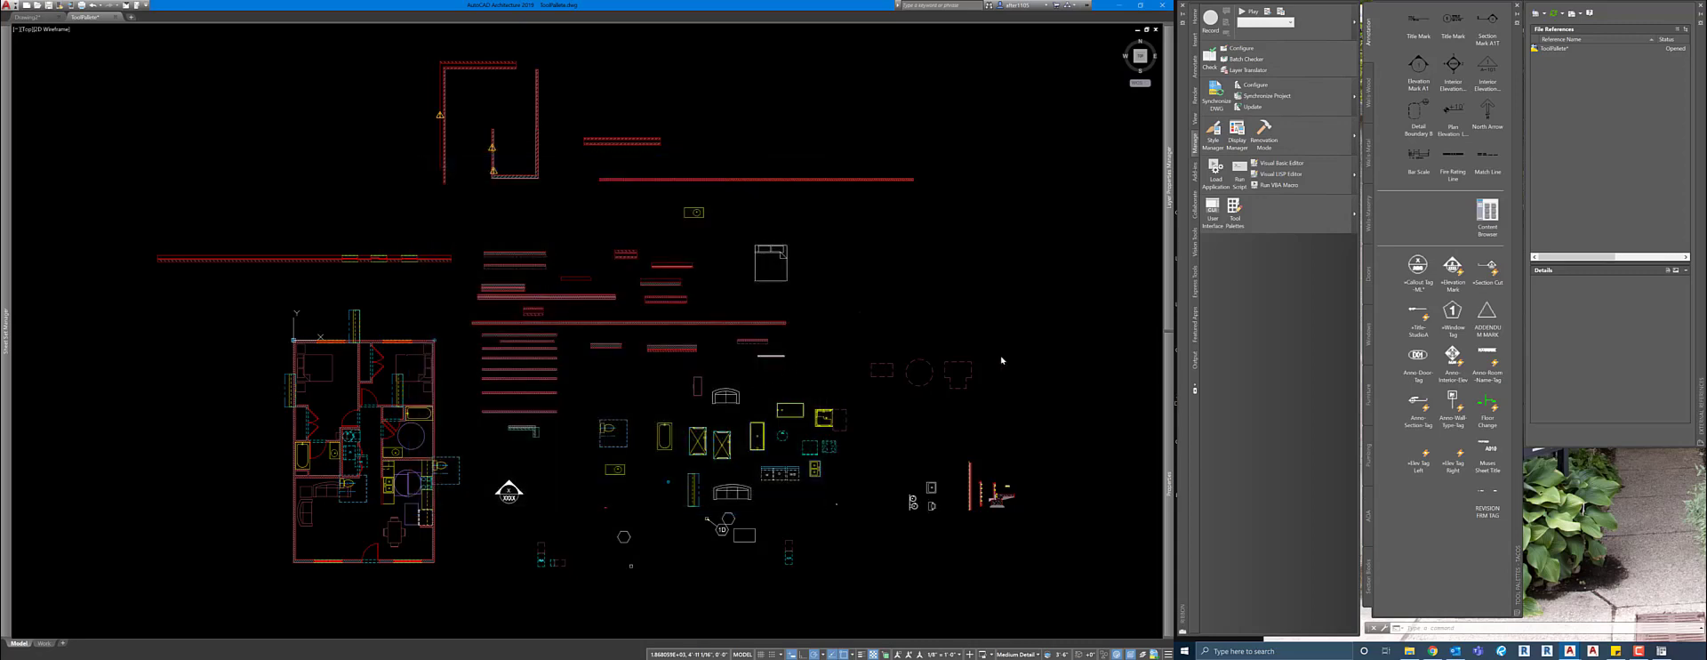
left_click(979, 312)
left_click(1022, 265)
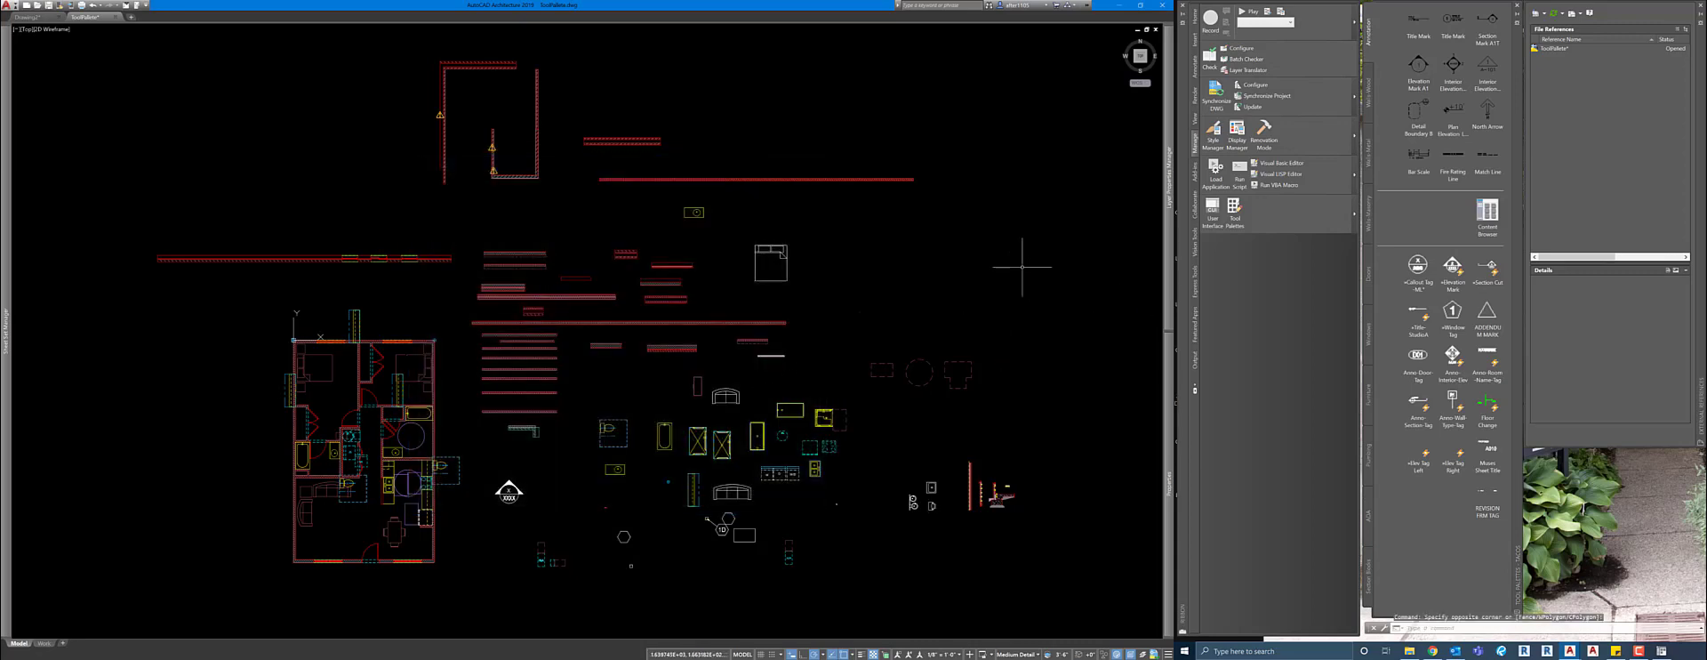
middle_click_drag(1063, 320, 1039, 325)
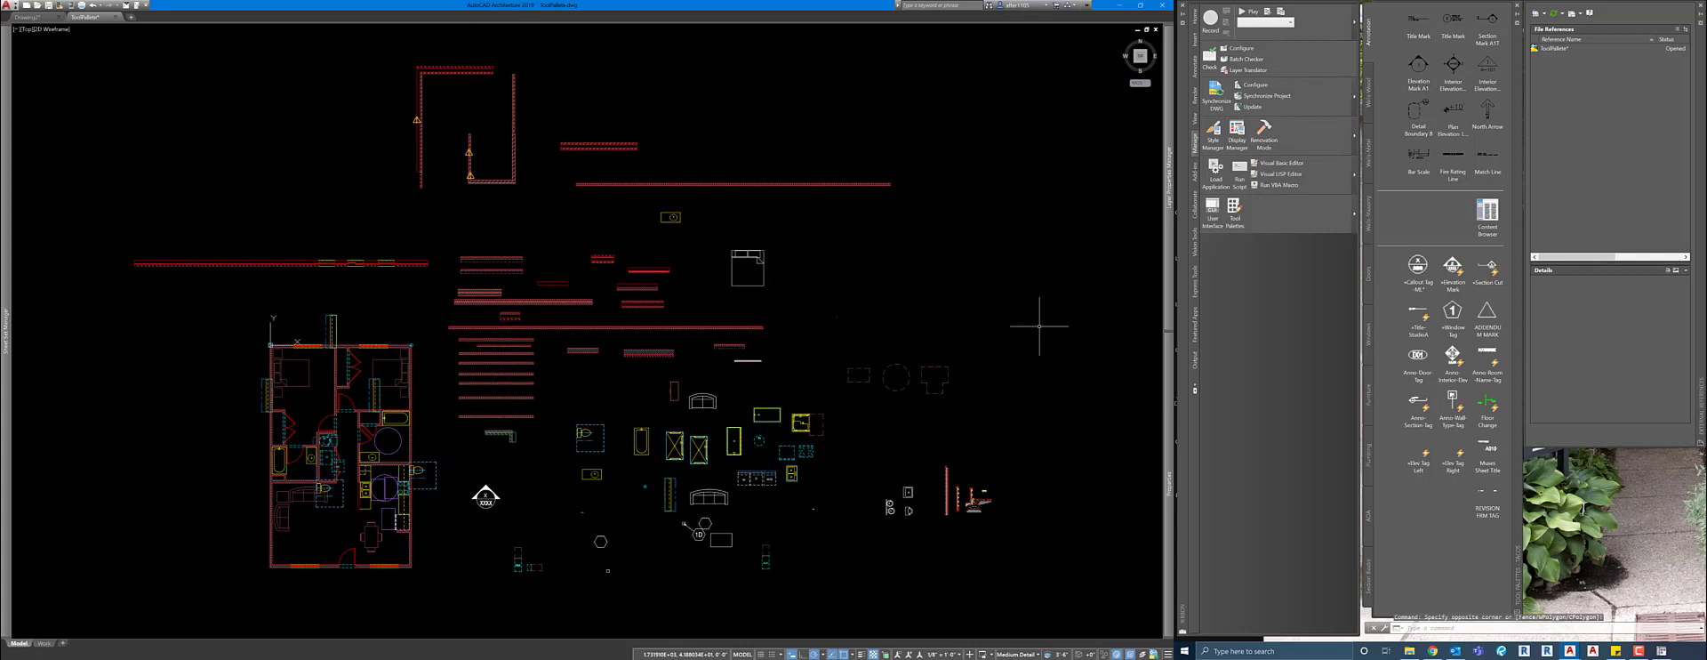